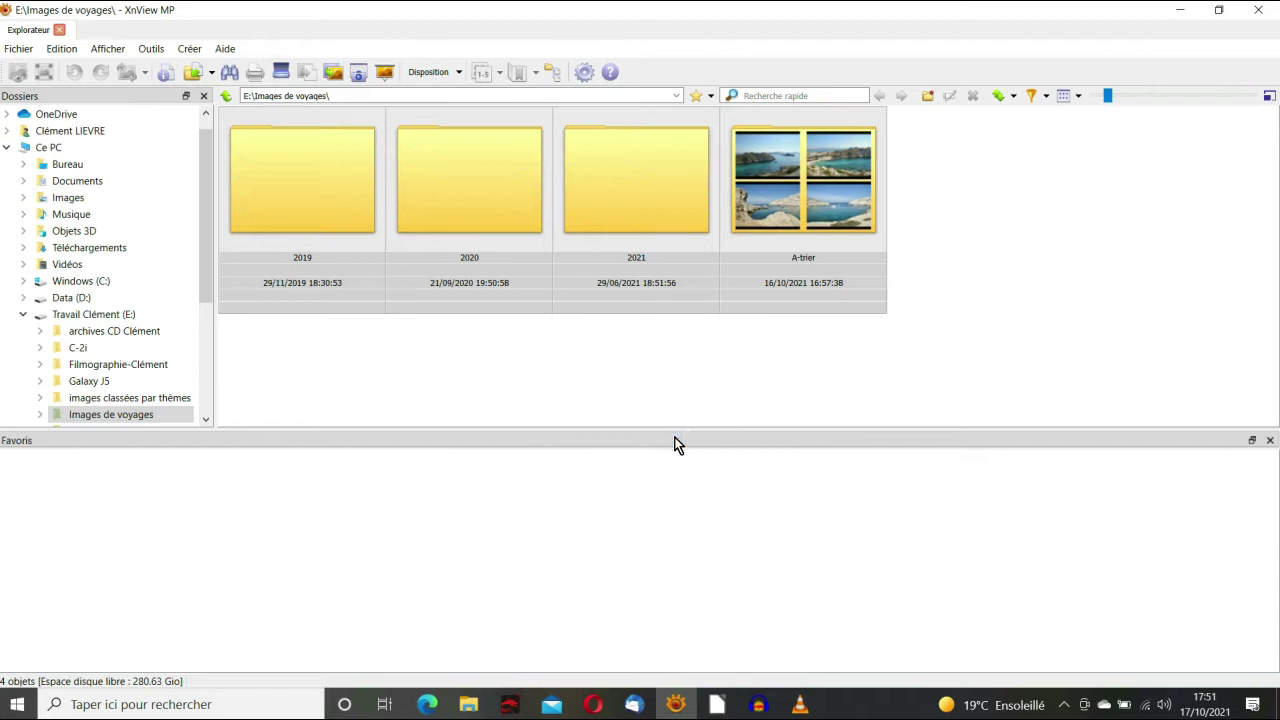
# - Close the Favoris pane, expand the Images de voyages folder and display the contents of its A-trier subfolder
pyautogui.click(1269, 443)
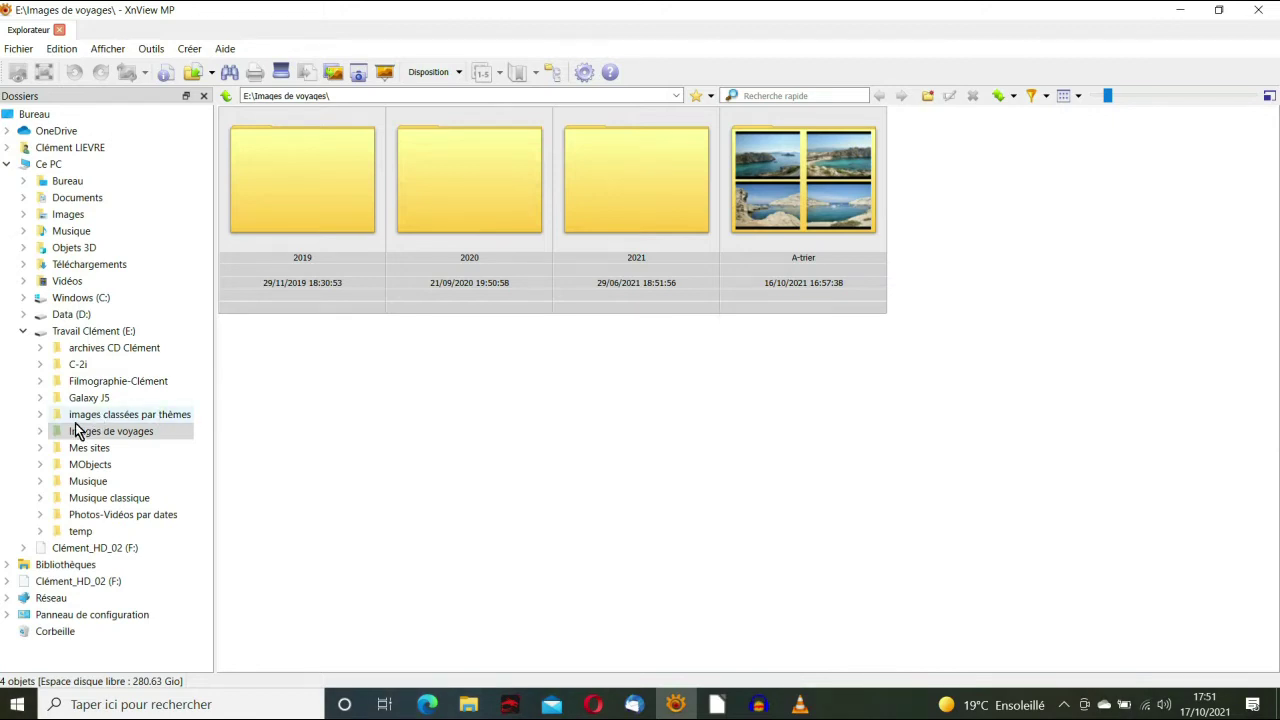
pyautogui.click(41, 432)
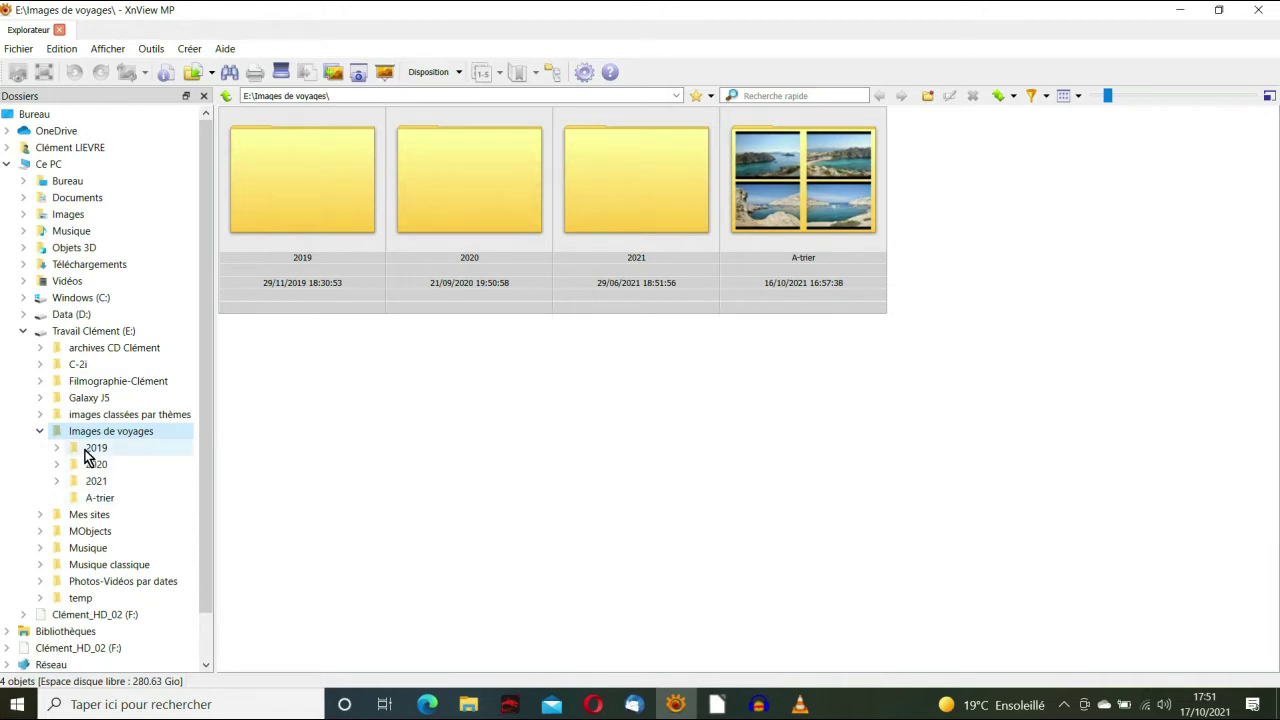
pyautogui.click(92, 450)
pyautogui.click(91, 464)
pyautogui.click(93, 483)
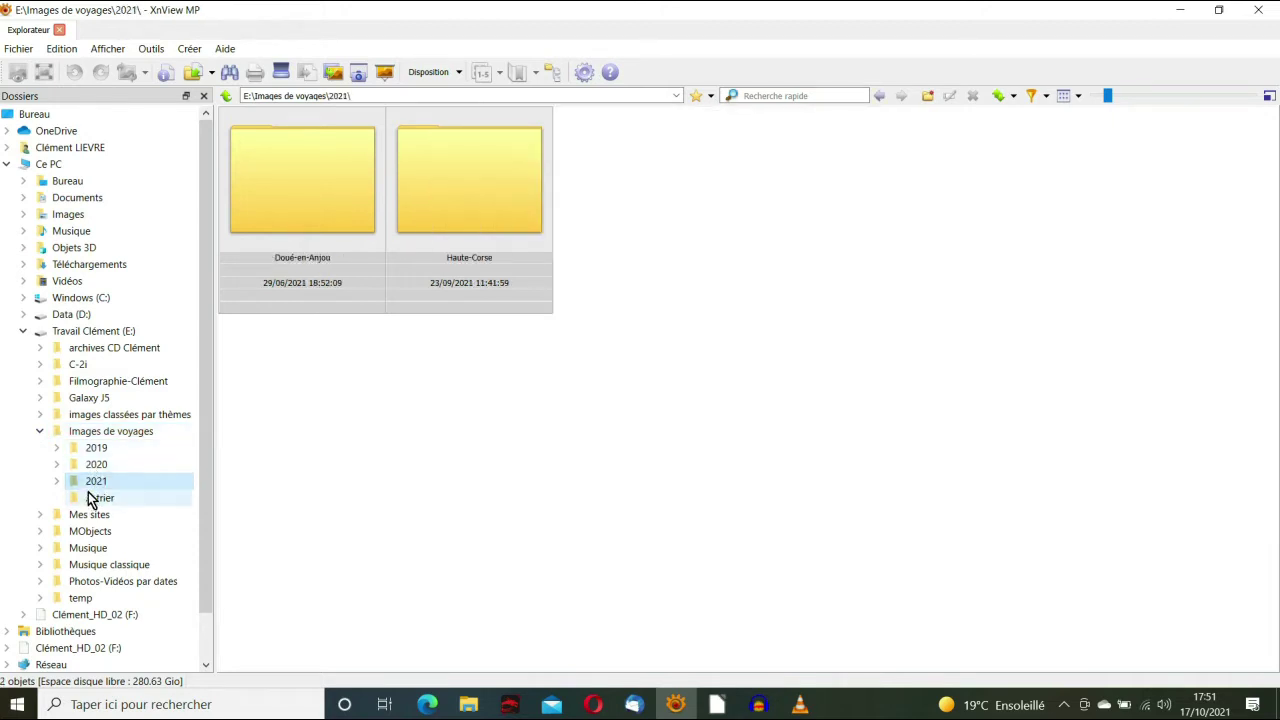
pyautogui.click(88, 498)
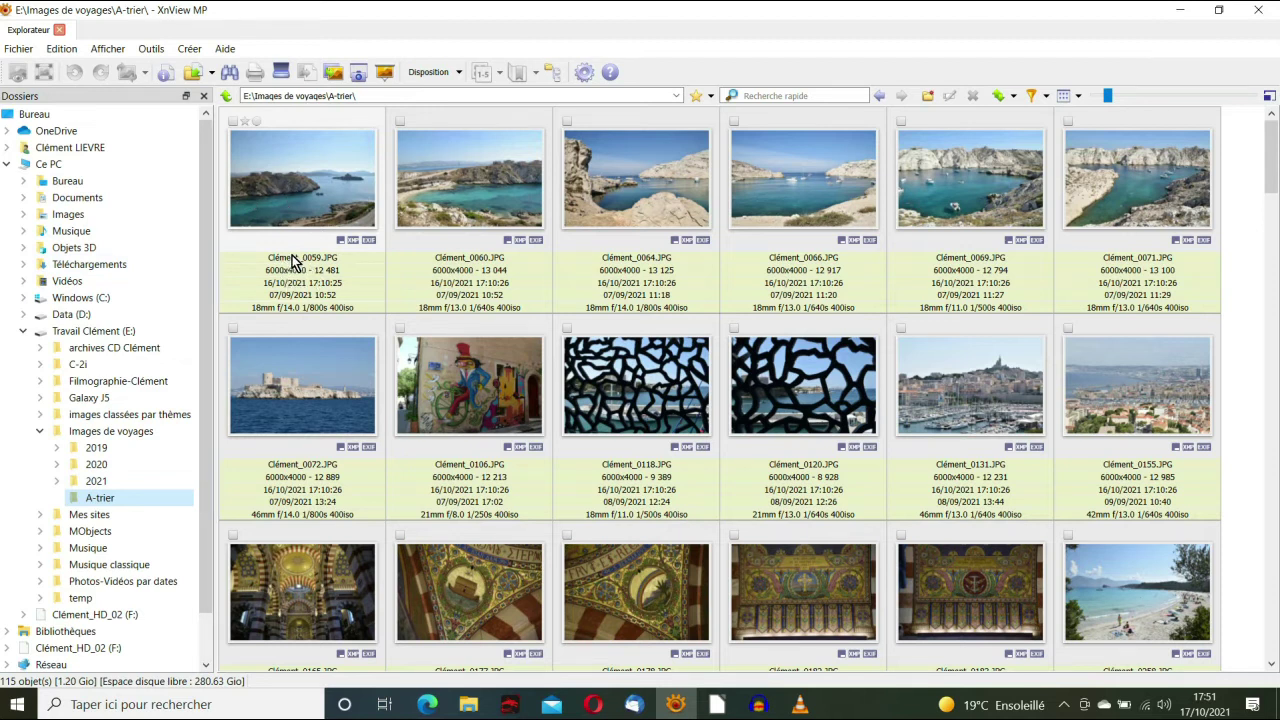
# - Set the file list to display Vignettes + Noms de fichier
pyautogui.click(115, 52)
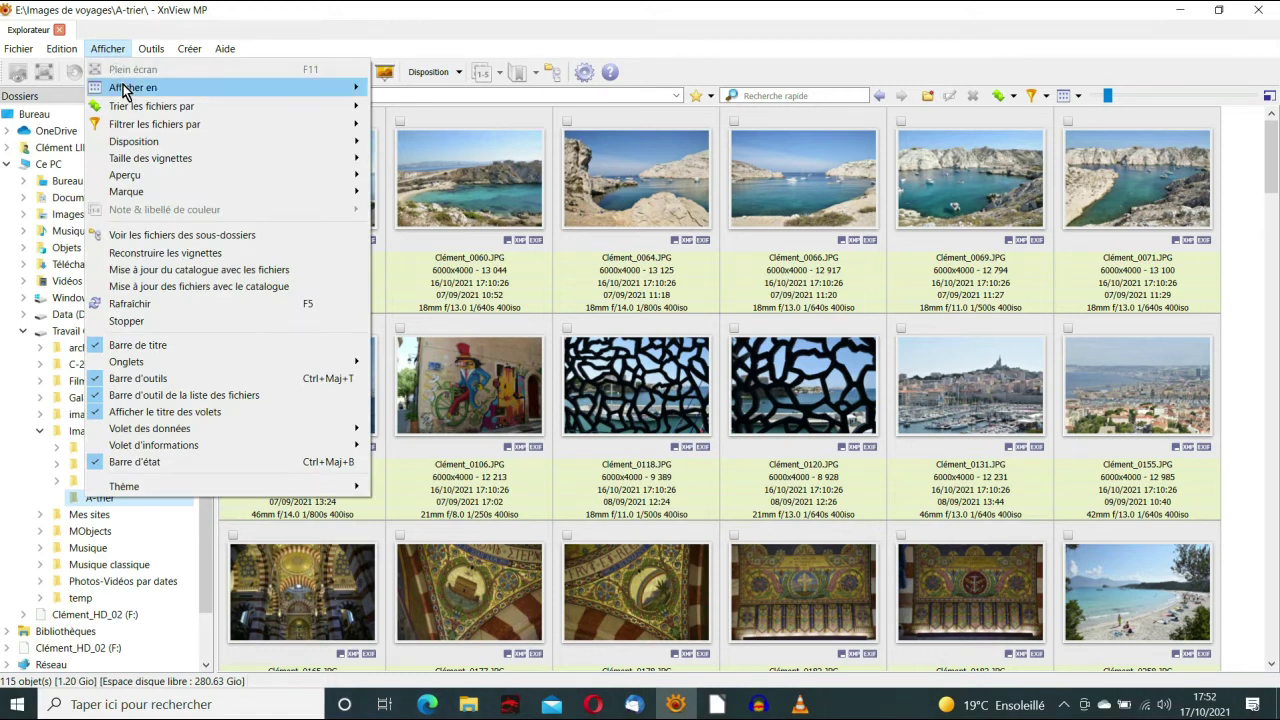
pyautogui.moveTo(127, 92)
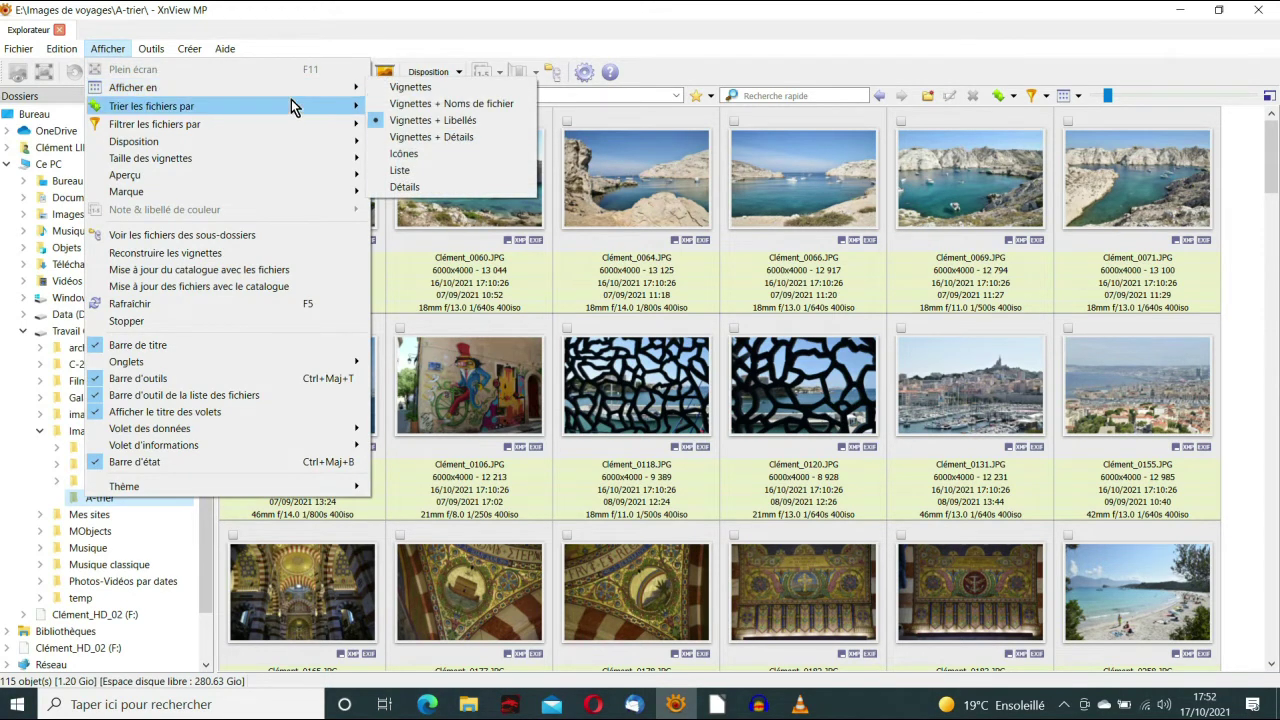
pyautogui.moveTo(358, 92)
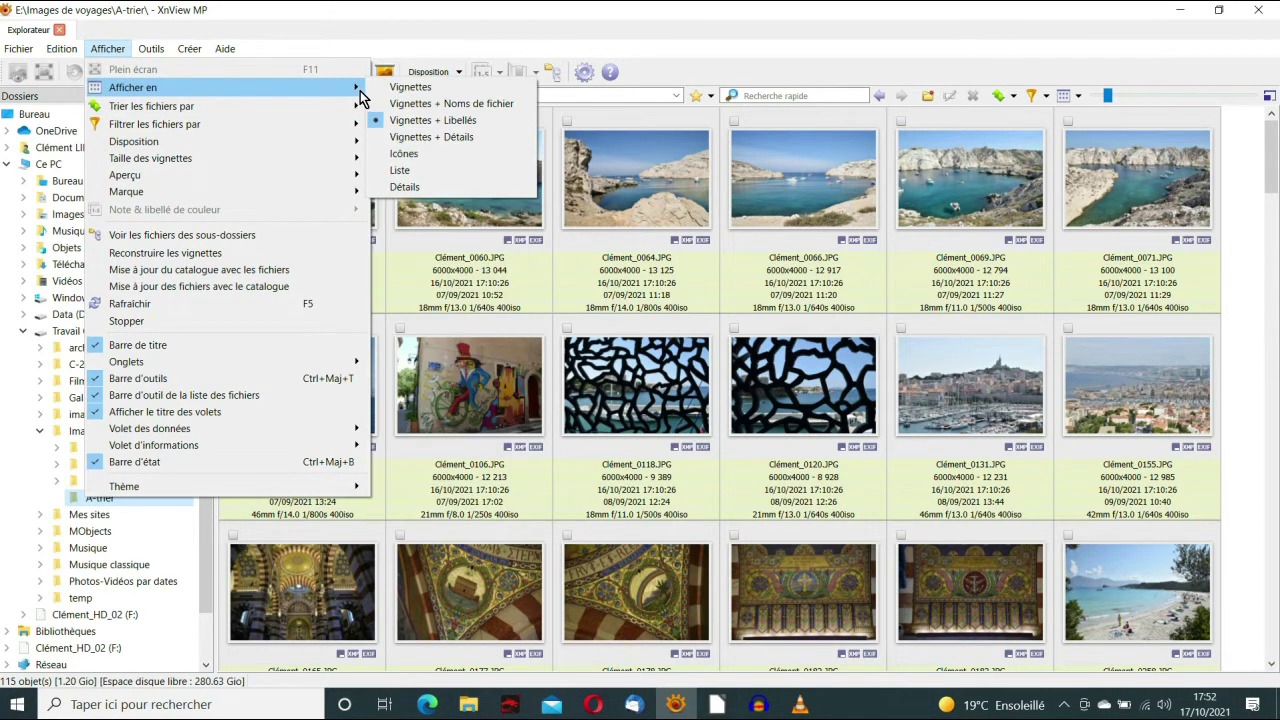
pyautogui.click(410, 104)
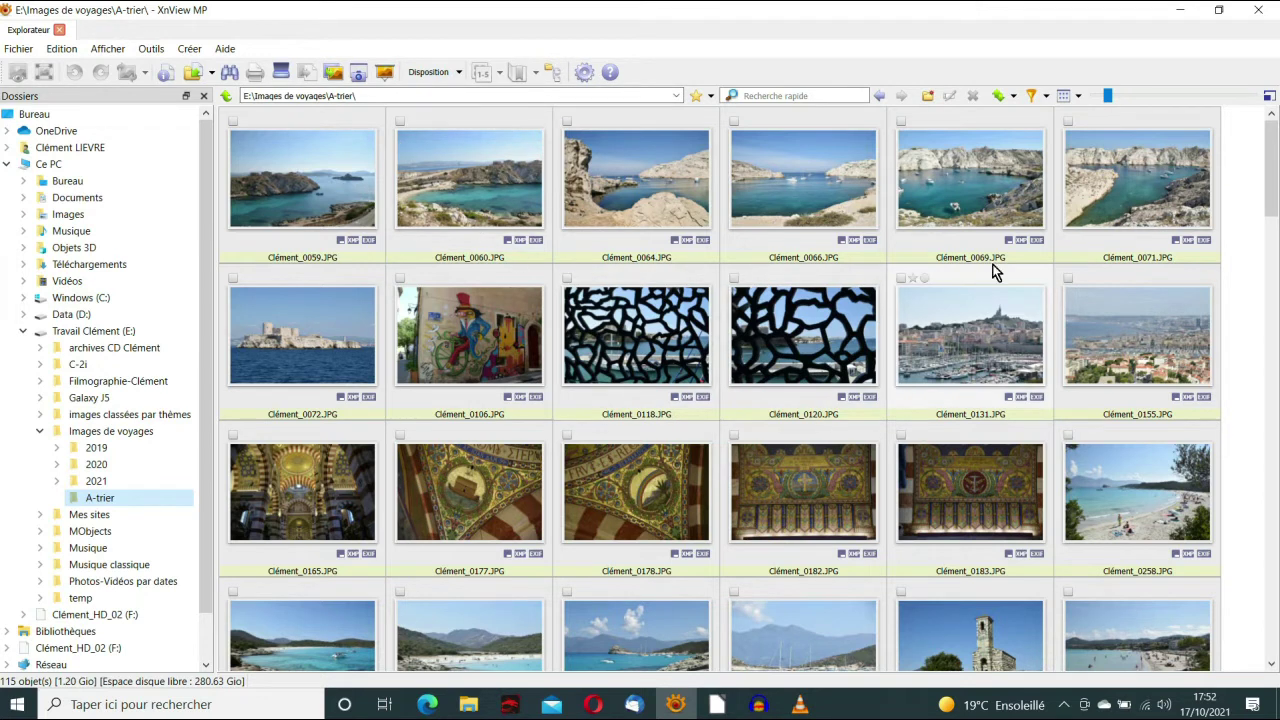
pyautogui.click(1078, 96)
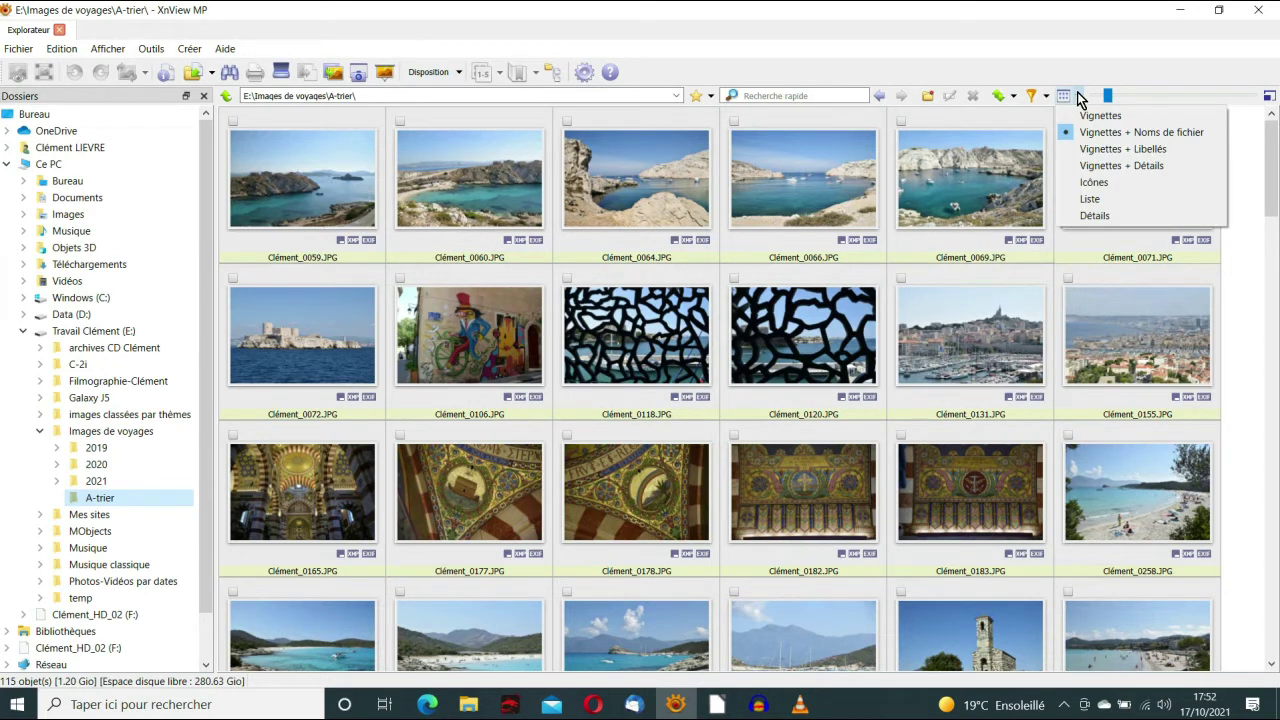
pyautogui.click(1076, 94)
# - Open the drawbridge photo P1240245.JPG in the viewer and go forward through the images to P1240459.JPG
pyautogui.scroll(-10, 674, 294)
pyautogui.doubleClick(1095, 202)
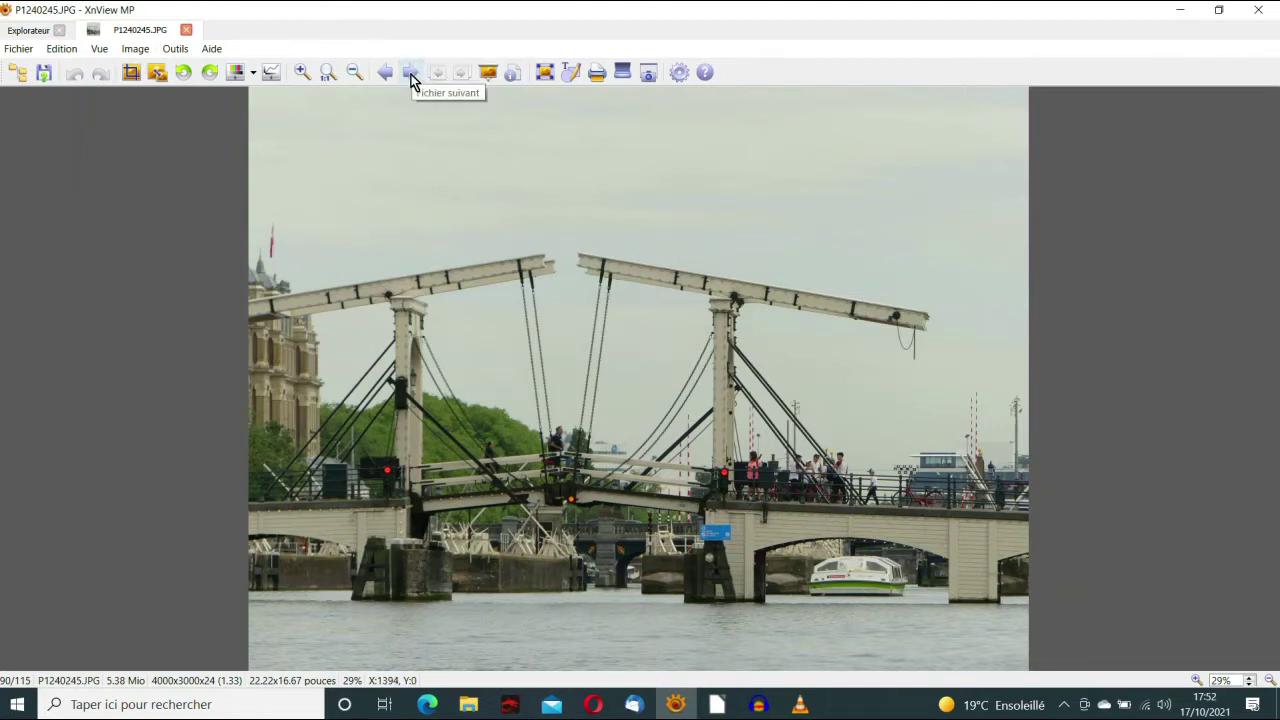
pyautogui.click(411, 74)
pyautogui.click(411, 74)
pyautogui.click(411, 74)
pyautogui.click(411, 74)
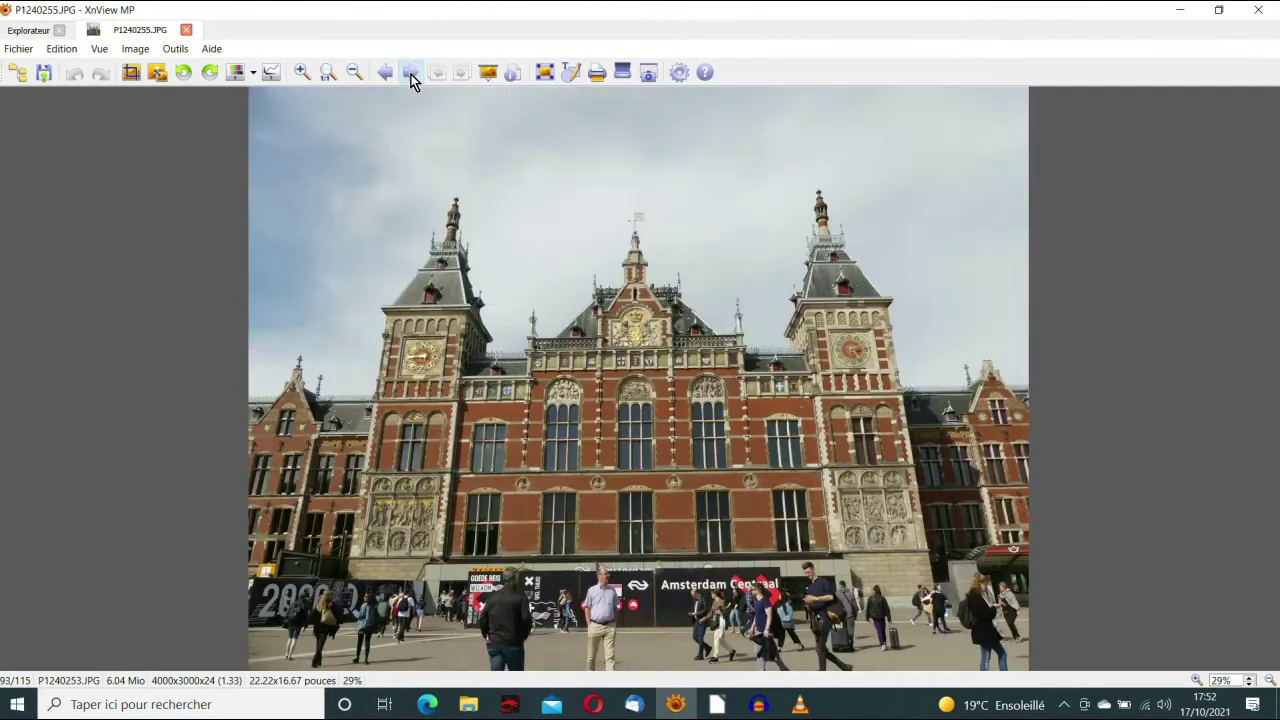
pyautogui.click(411, 74)
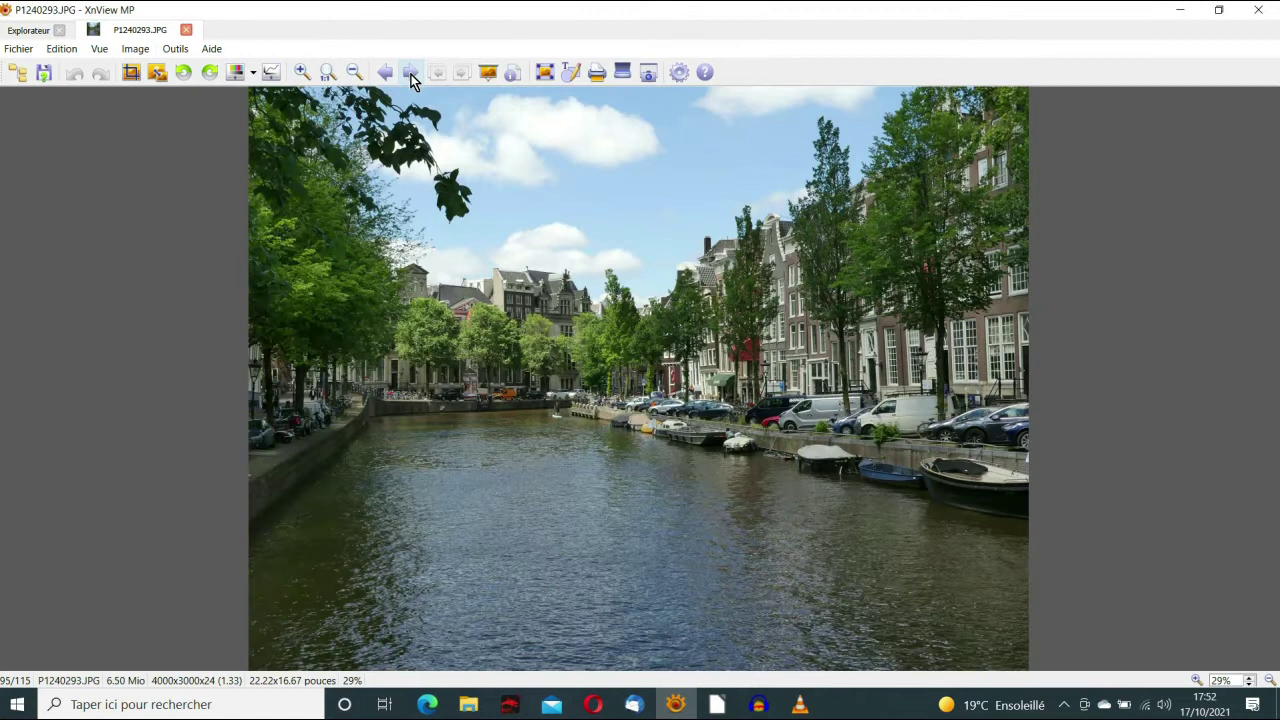
pyautogui.click(411, 74)
pyautogui.click(411, 74)
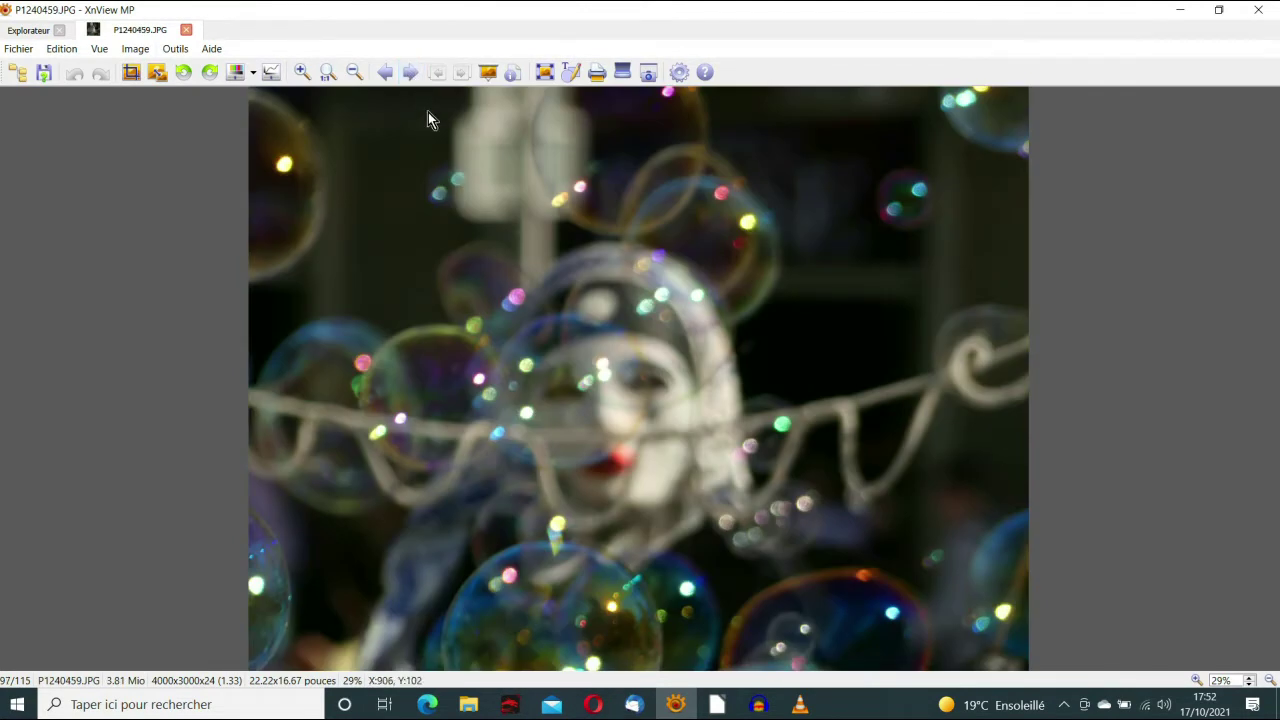
# - Delete the blurry soap-bubble photo P1240459.JPG
pyautogui.rightClick(797, 347)
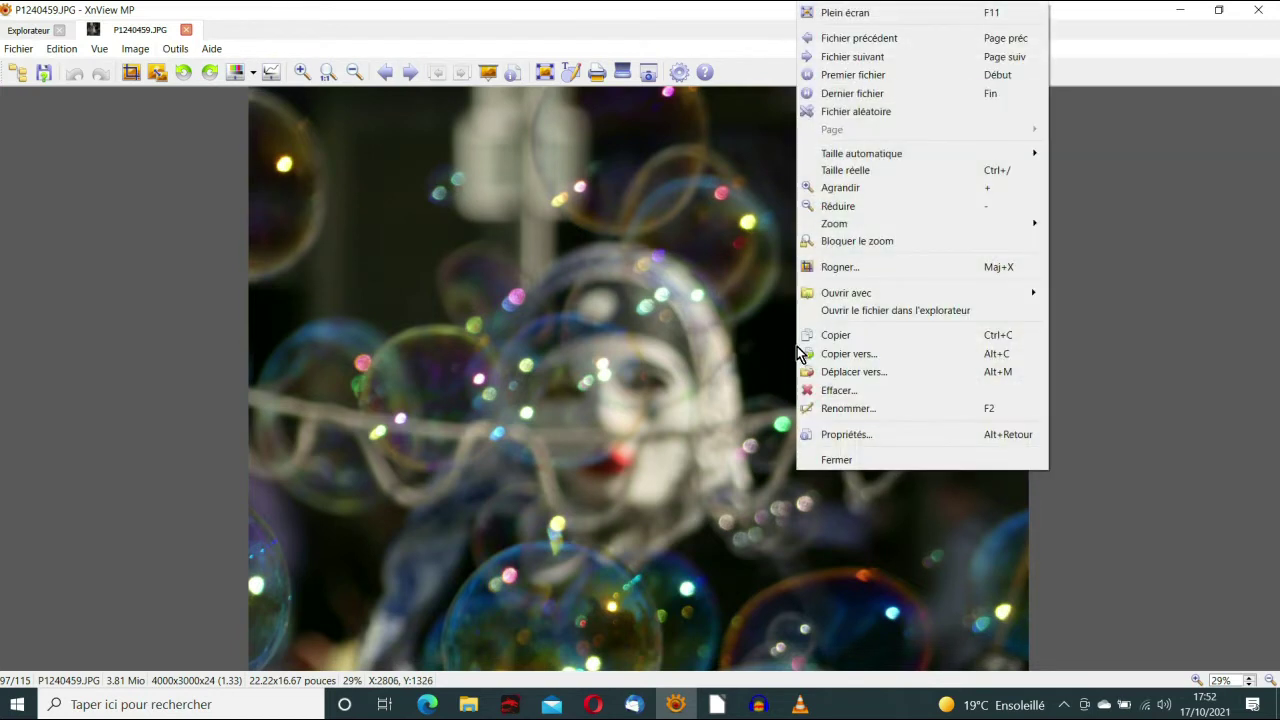
pyautogui.click(838, 390)
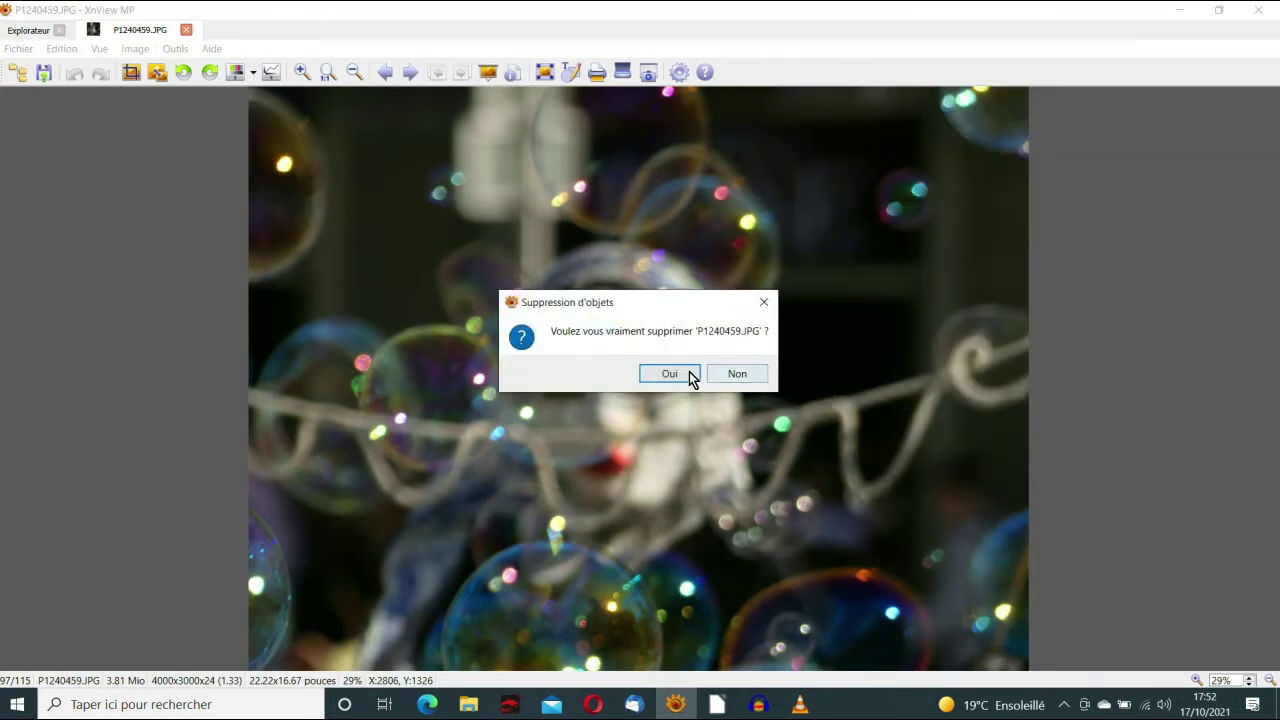
pyautogui.click(675, 373)
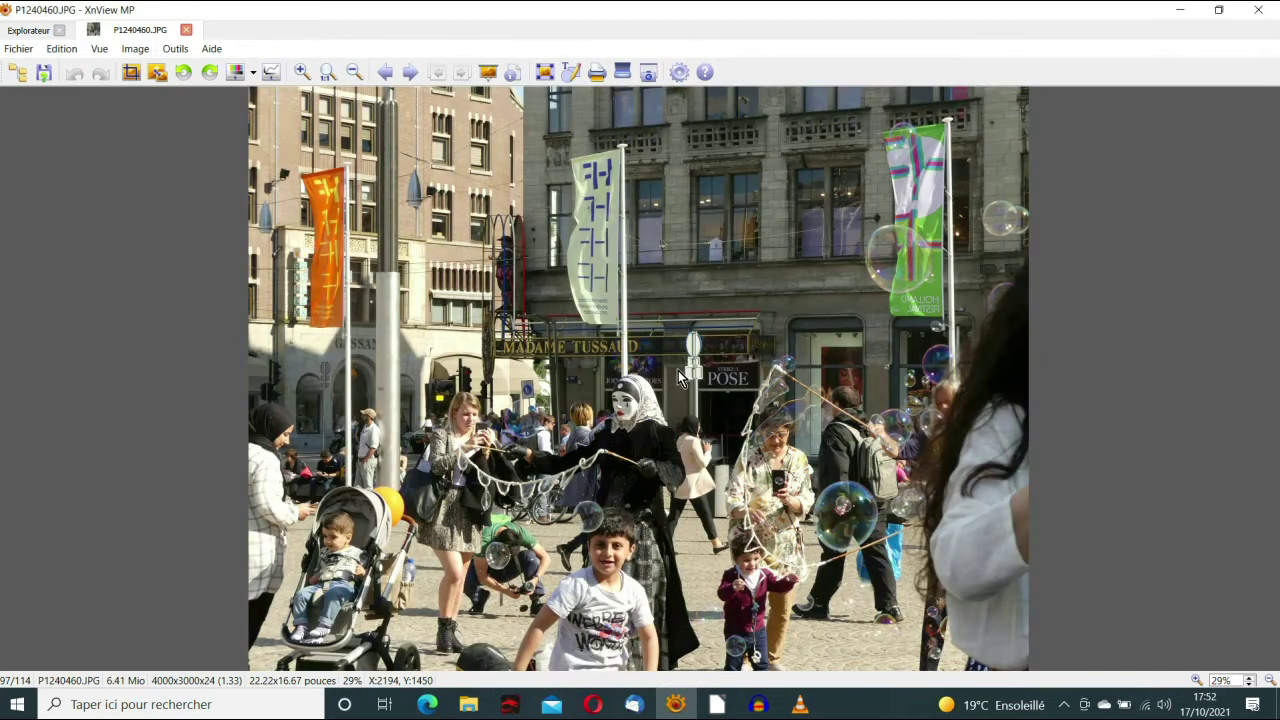
# - Go to the following photo, P1240464.JPG, and delete it
pyautogui.click(411, 73)
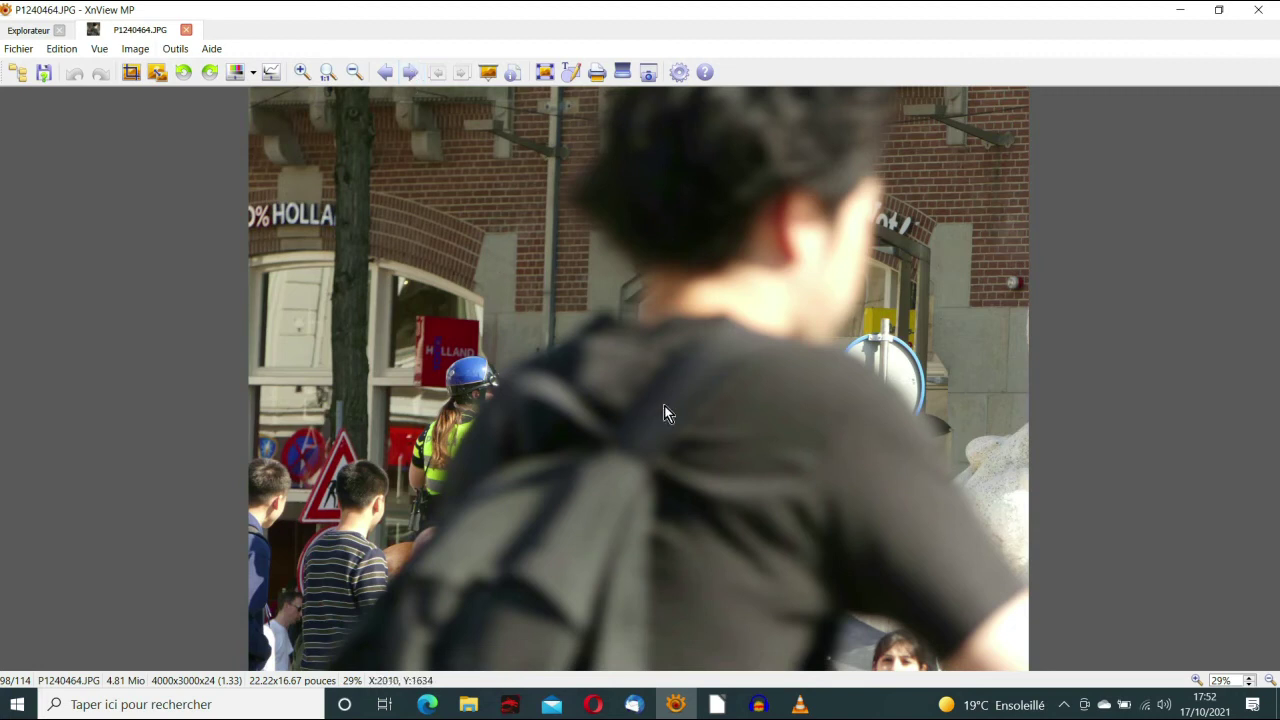
pyautogui.rightClick(708, 408)
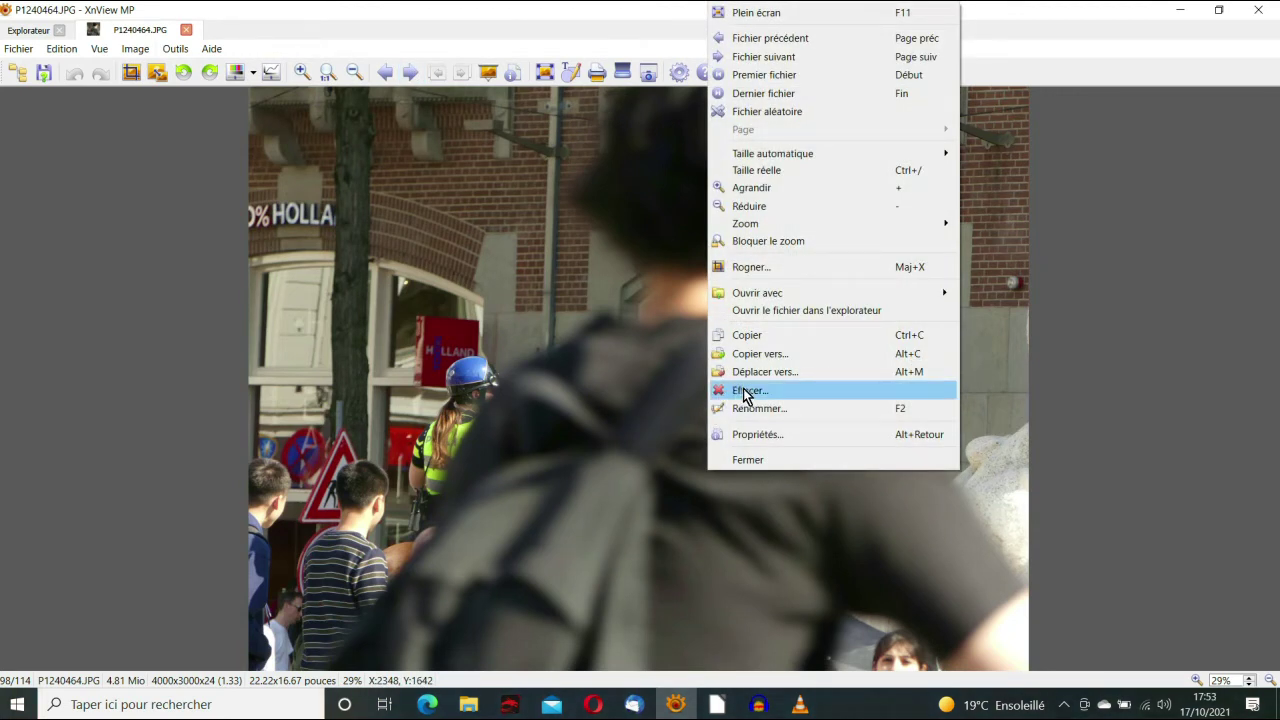
pyautogui.click(745, 392)
pyautogui.click(672, 374)
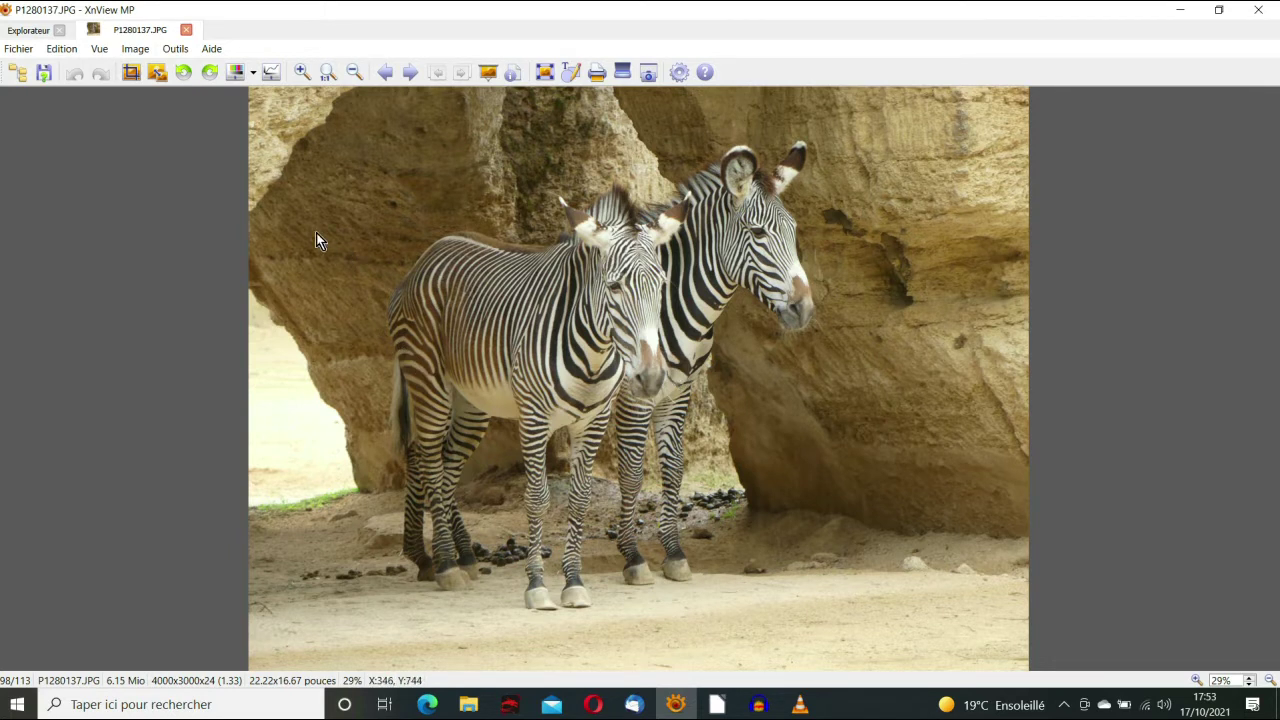
# - Return to the folder browser and create a subfolder named Sélection inside A-trier
pyautogui.click(38, 34)
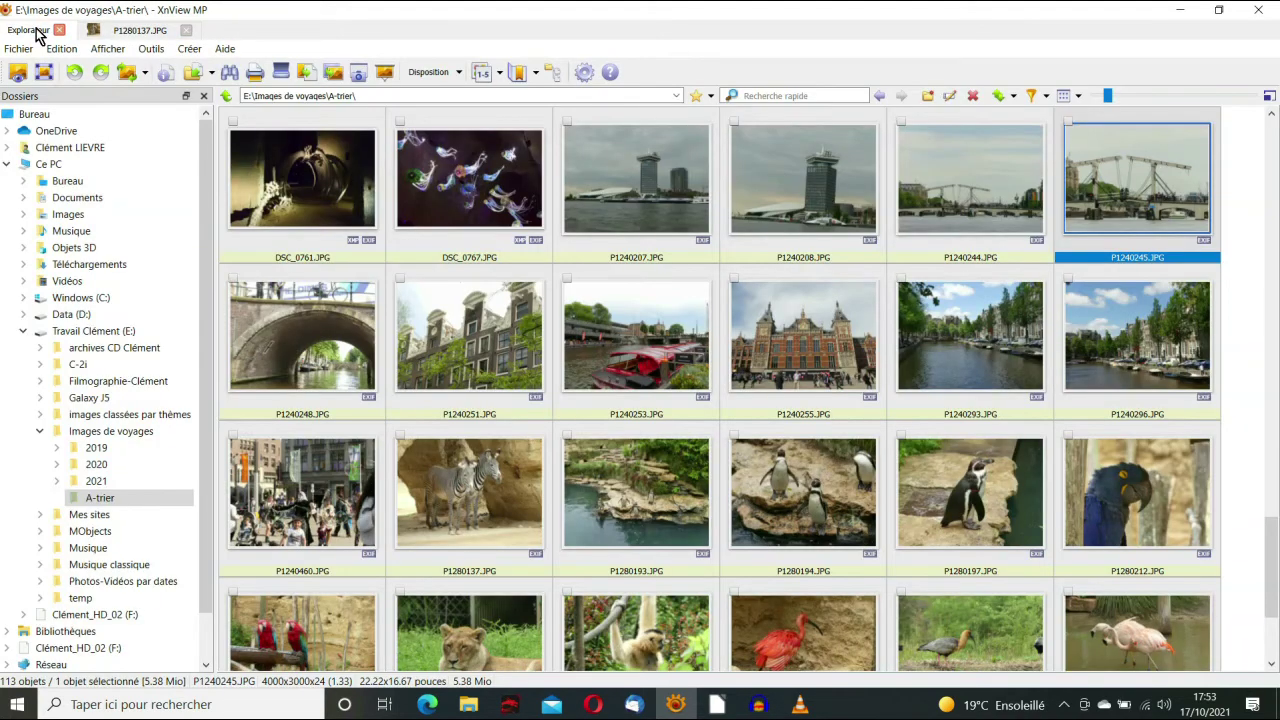
pyautogui.rightClick(86, 507)
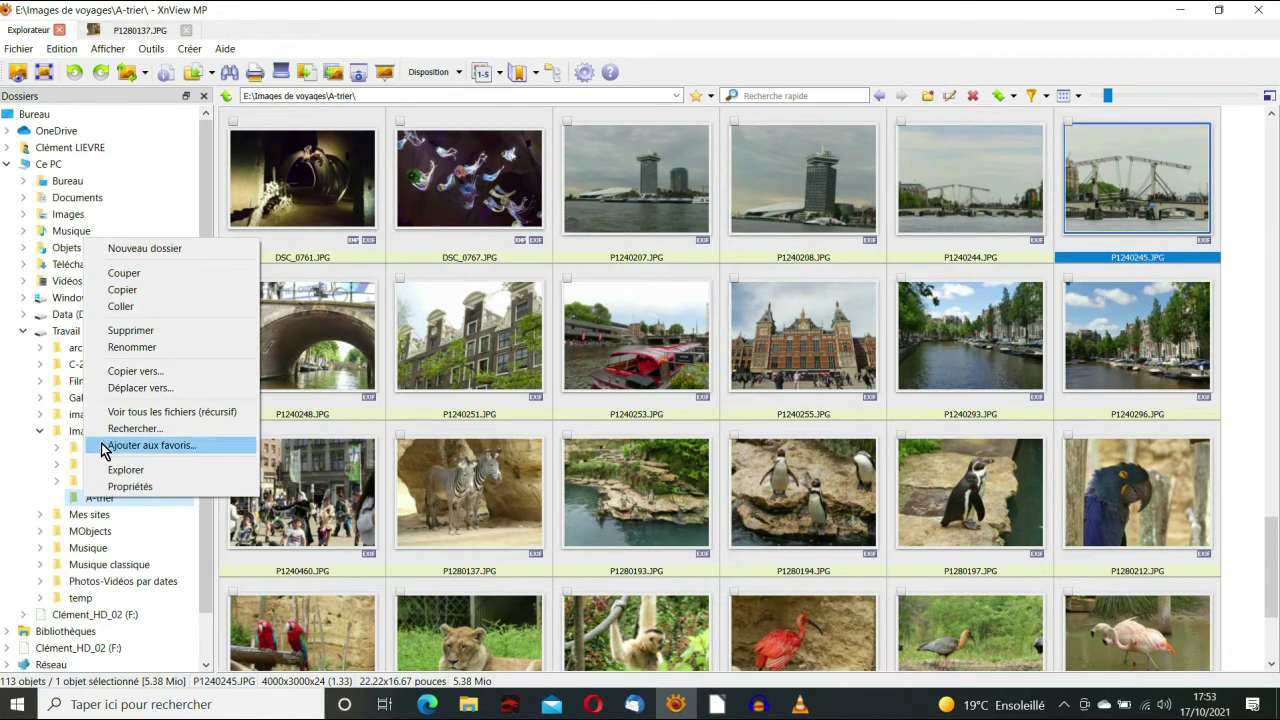
pyautogui.click(141, 249)
pyautogui.write('S')
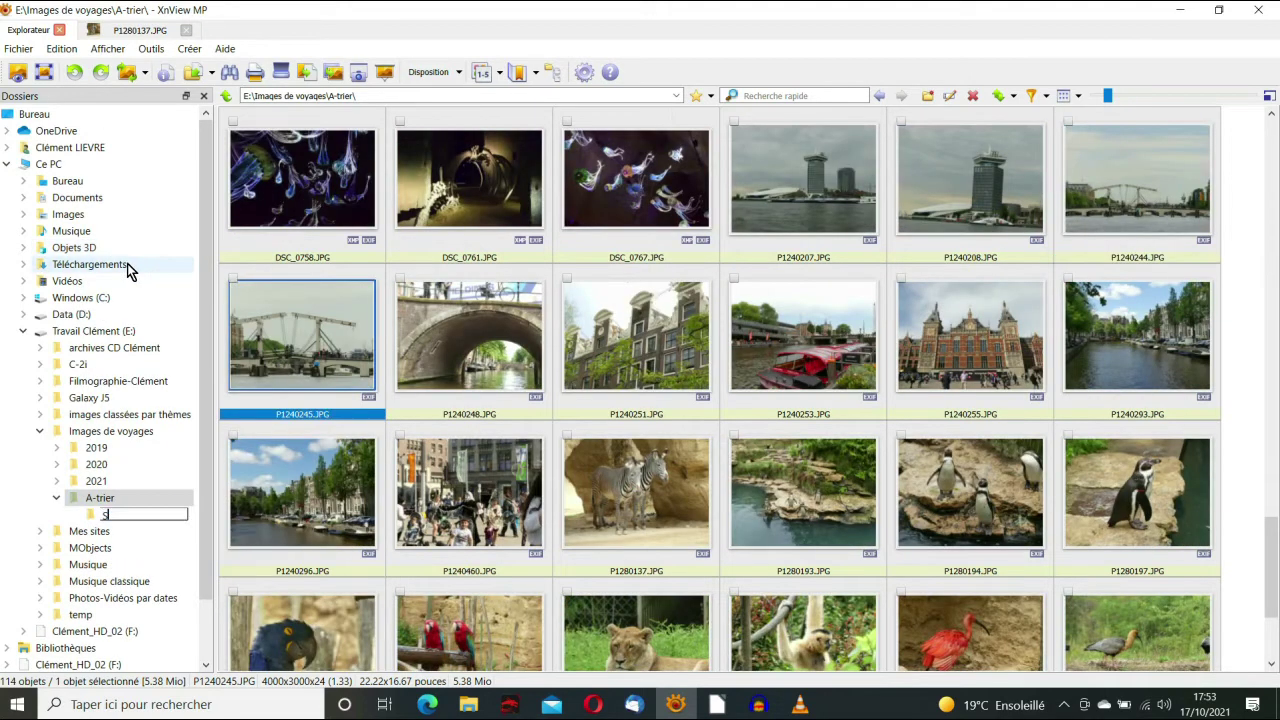
pyautogui.write('election')
pyautogui.press('Return')
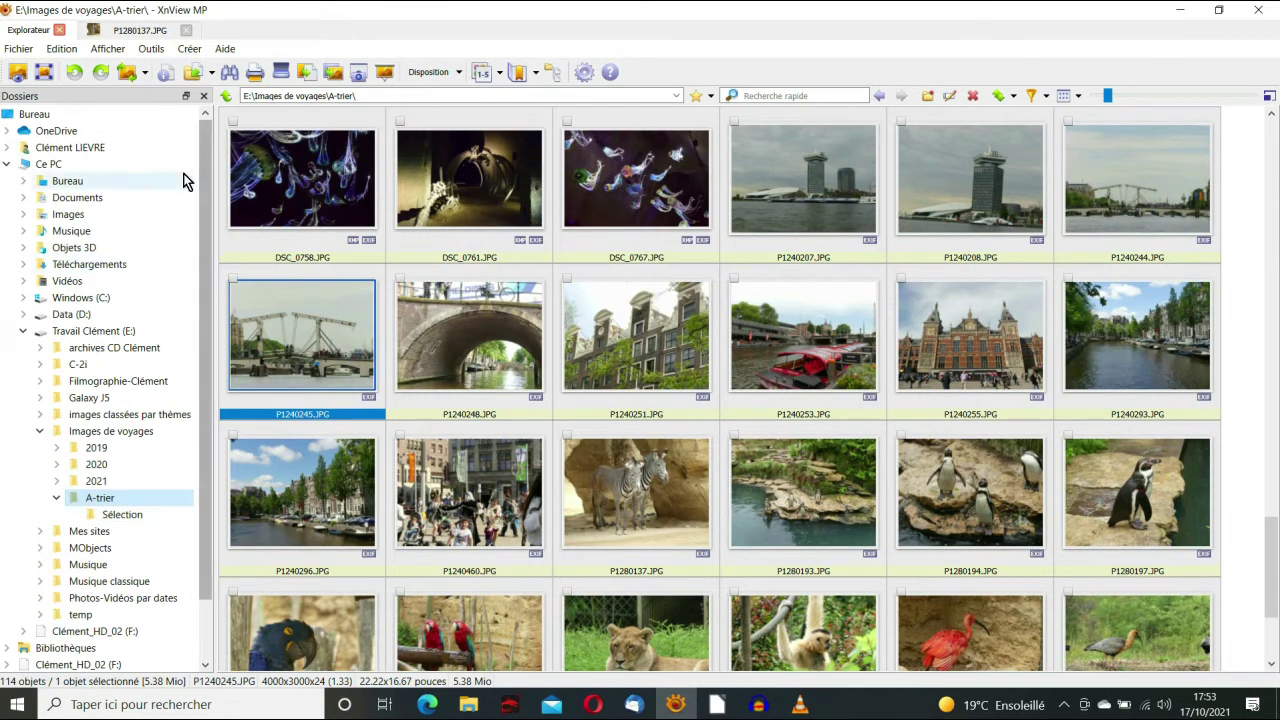
# - Go back to the image viewer, advance to P1280193.JPG and copy it to the A-trier\Sélection folder
pyautogui.click(140, 30)
pyautogui.click(411, 74)
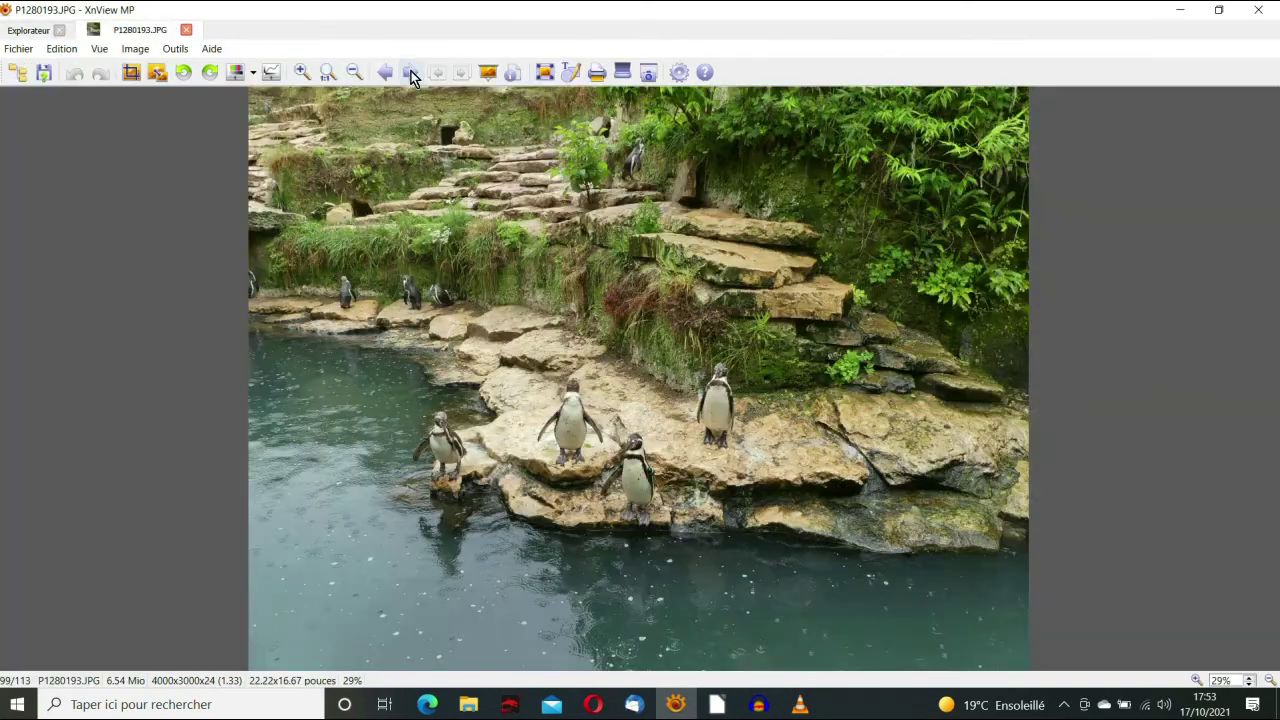
pyautogui.rightClick(518, 311)
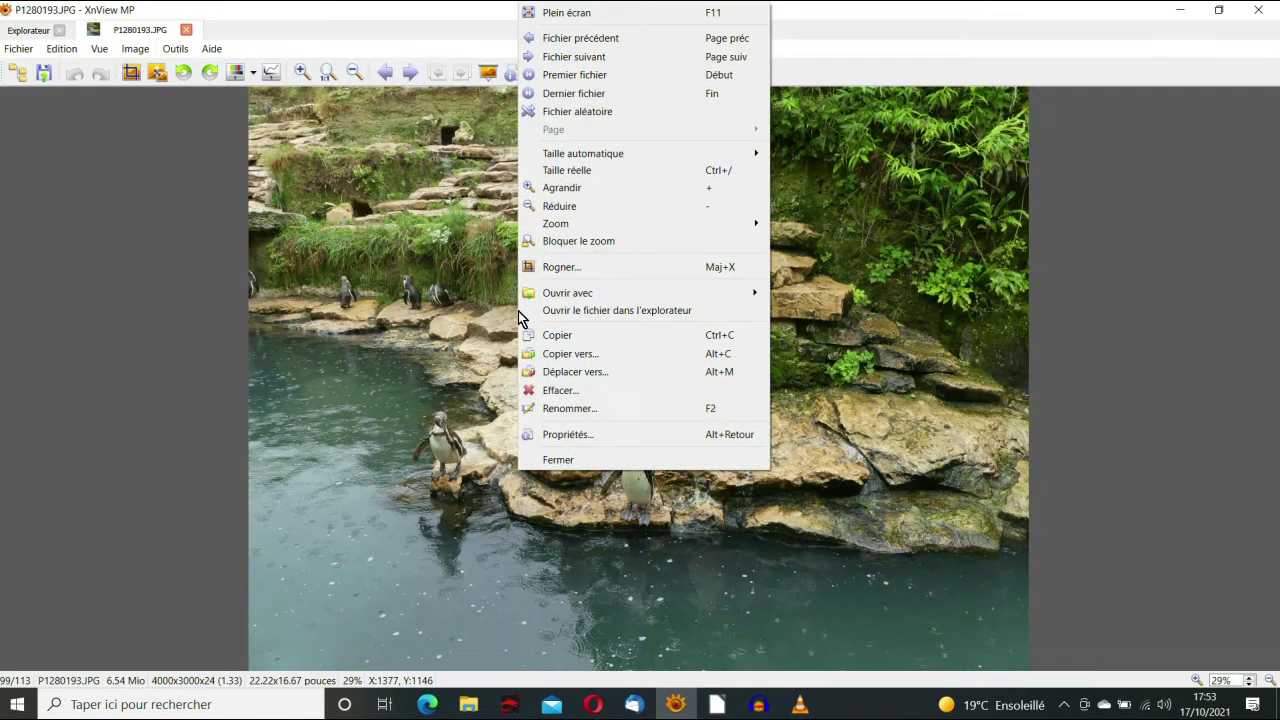
pyautogui.click(566, 356)
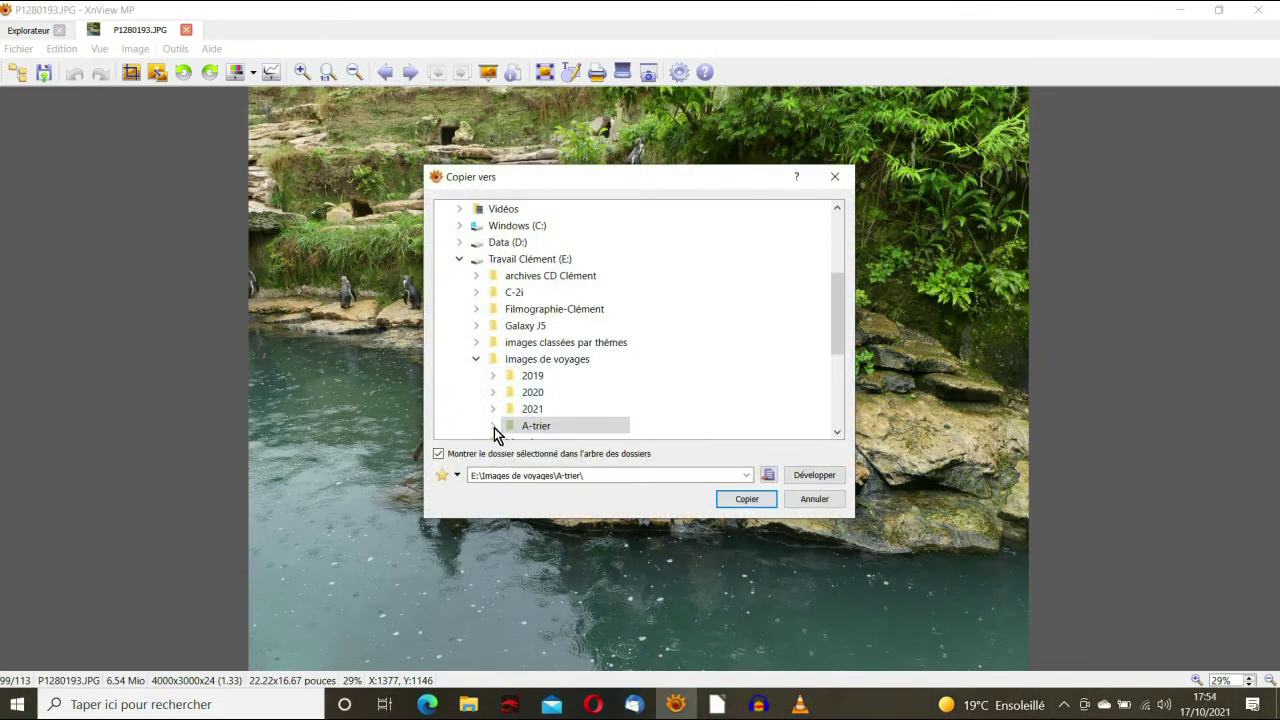
pyautogui.doubleClick(509, 424)
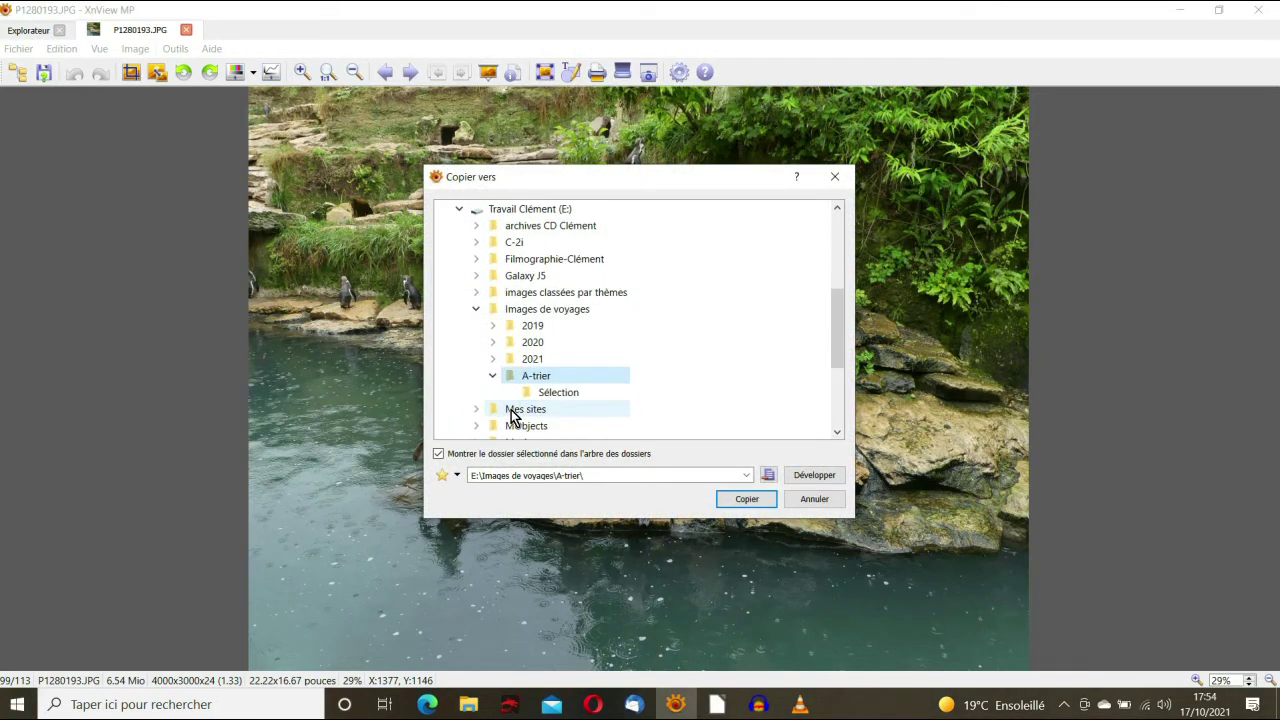
pyautogui.scroll(-1, 512, 416)
pyautogui.click(566, 346)
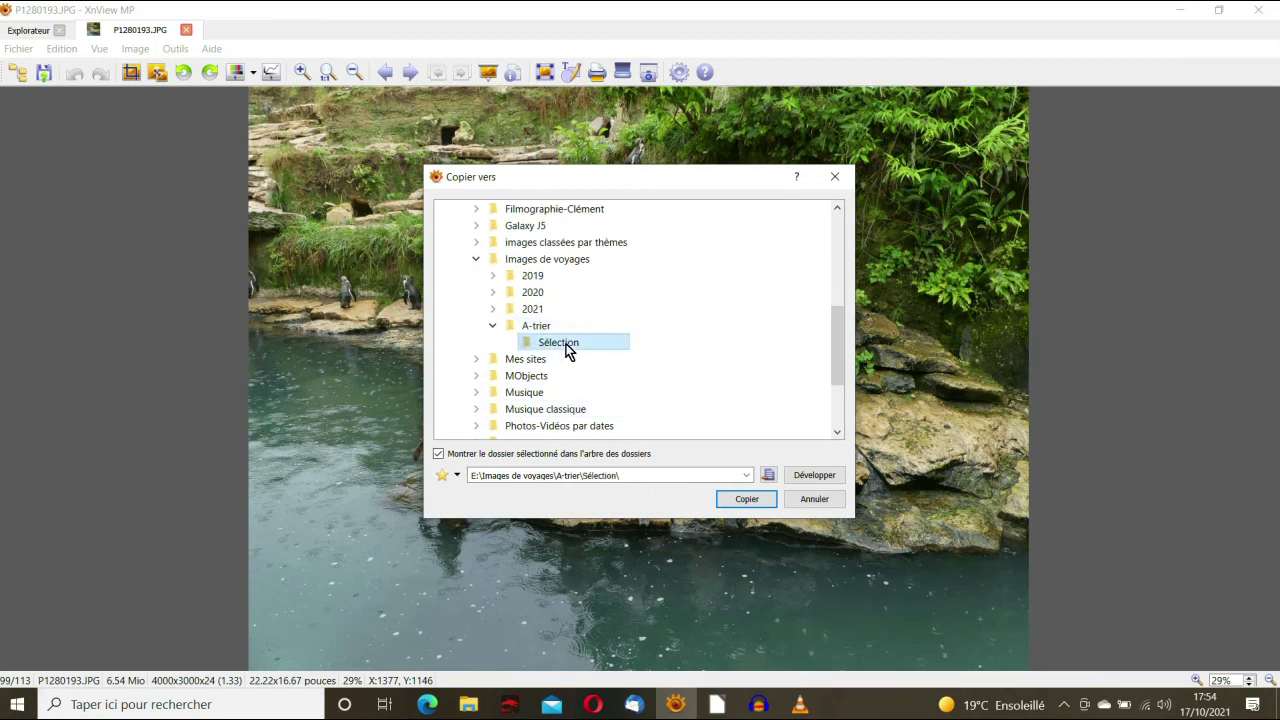
pyautogui.click(745, 499)
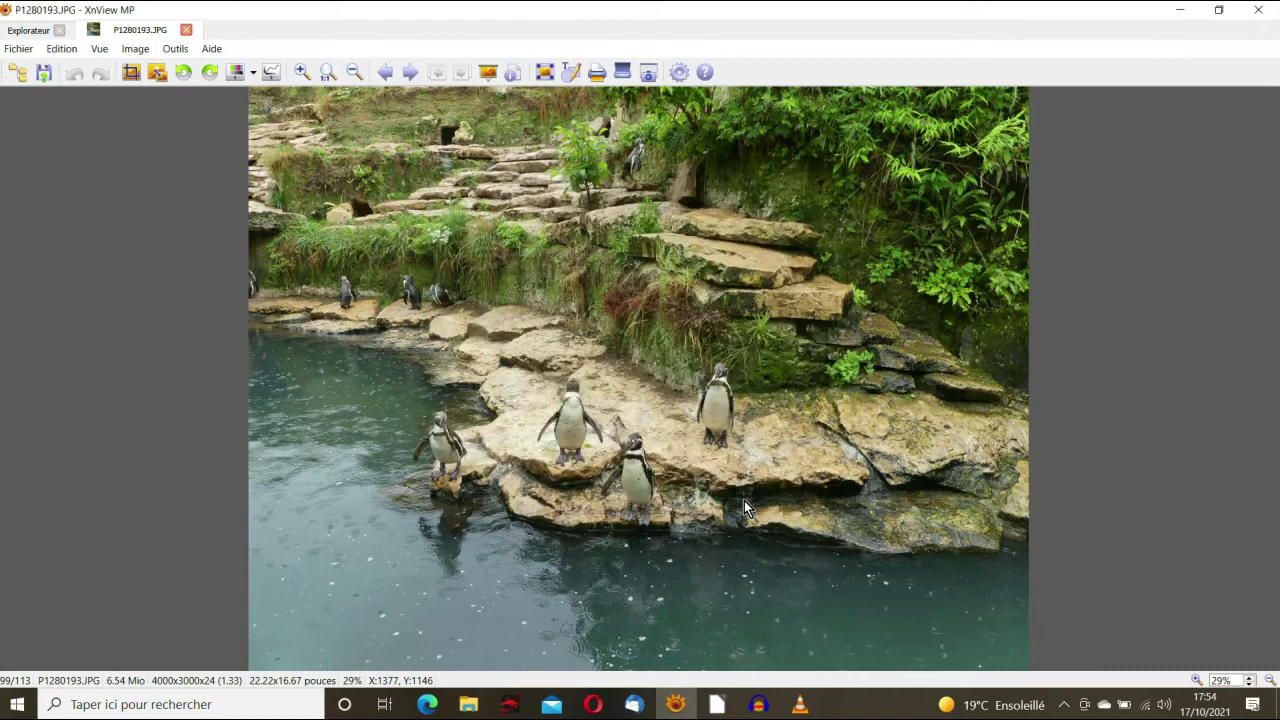
# - Advance to the single penguin photo P1280197.JPG and copy it to the Sélection folder
pyautogui.click(411, 73)
pyautogui.click(413, 73)
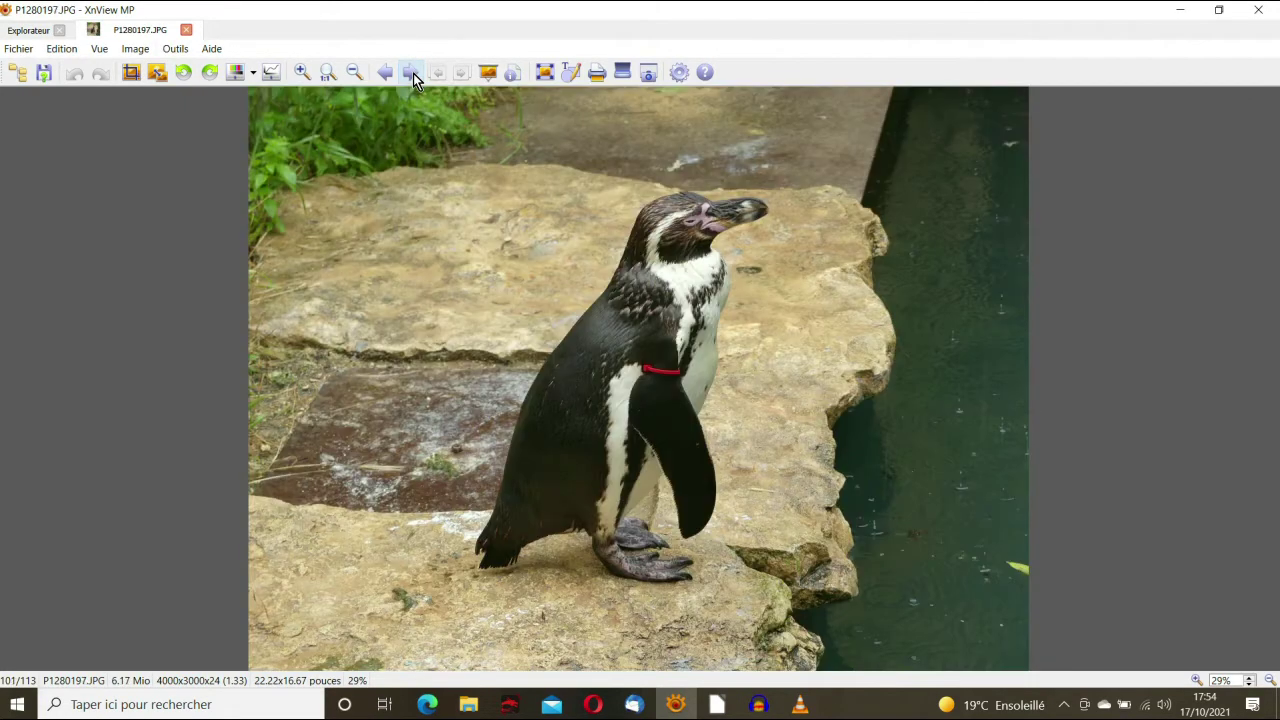
pyautogui.rightClick(525, 243)
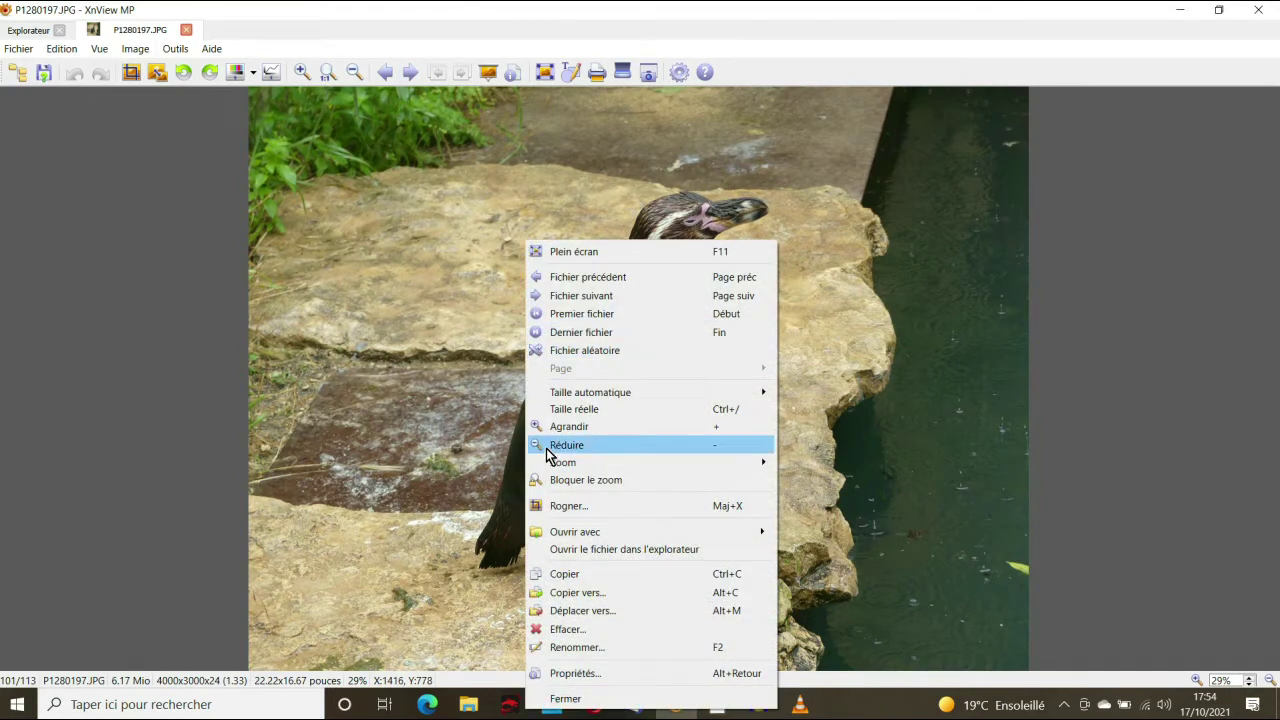
pyautogui.click(576, 595)
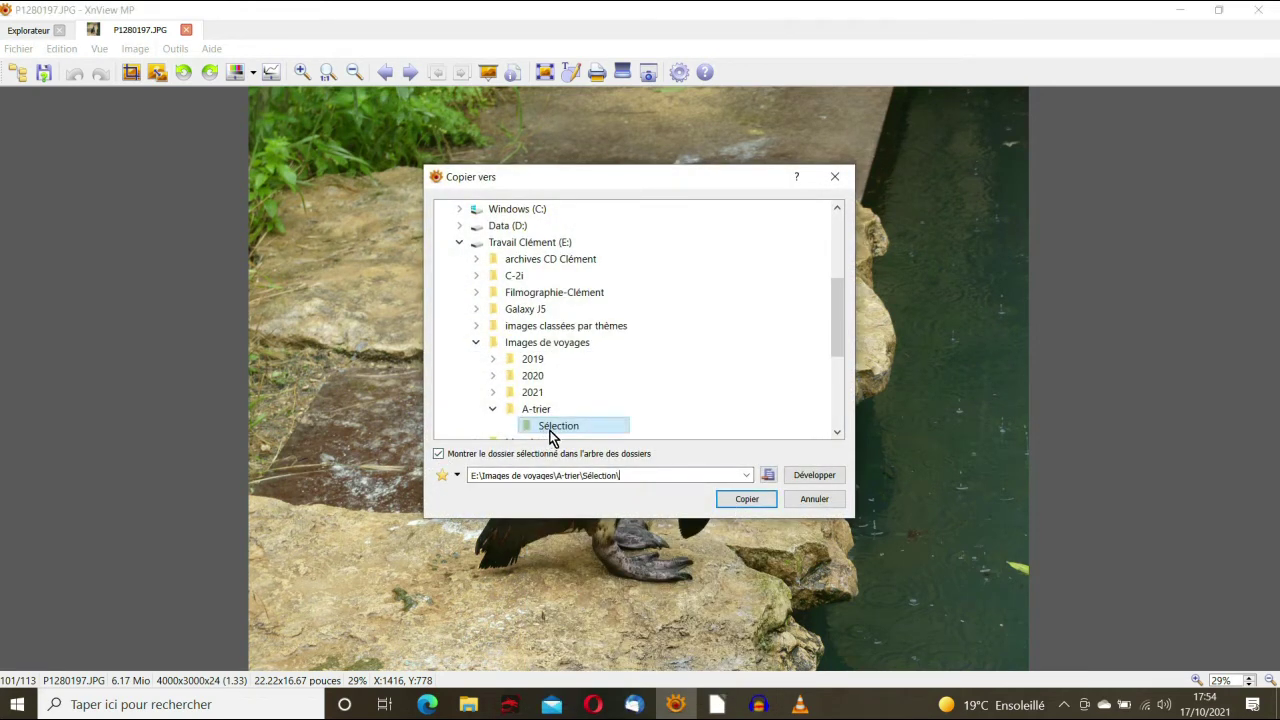
pyautogui.click(737, 502)
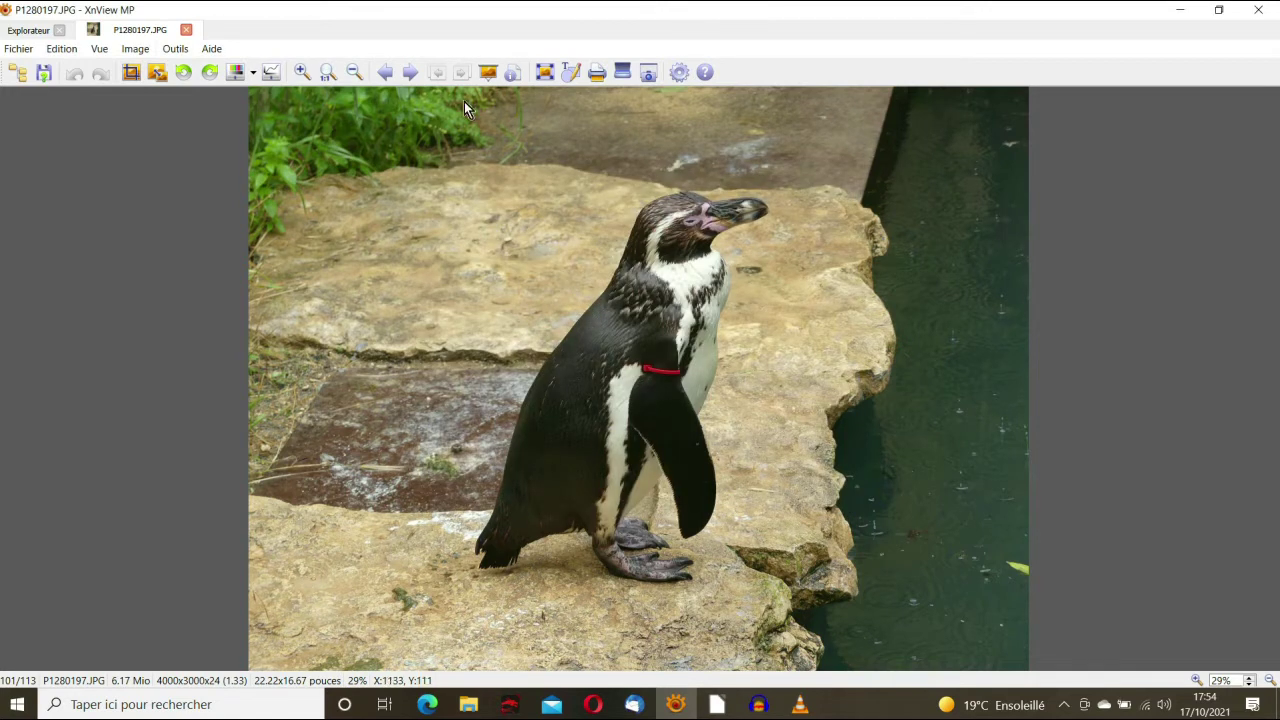
# - Advance to the parrot photo P1280219.JPG, copy it to the Sélection folder and close the image viewer
pyautogui.click(410, 73)
pyautogui.click(410, 73)
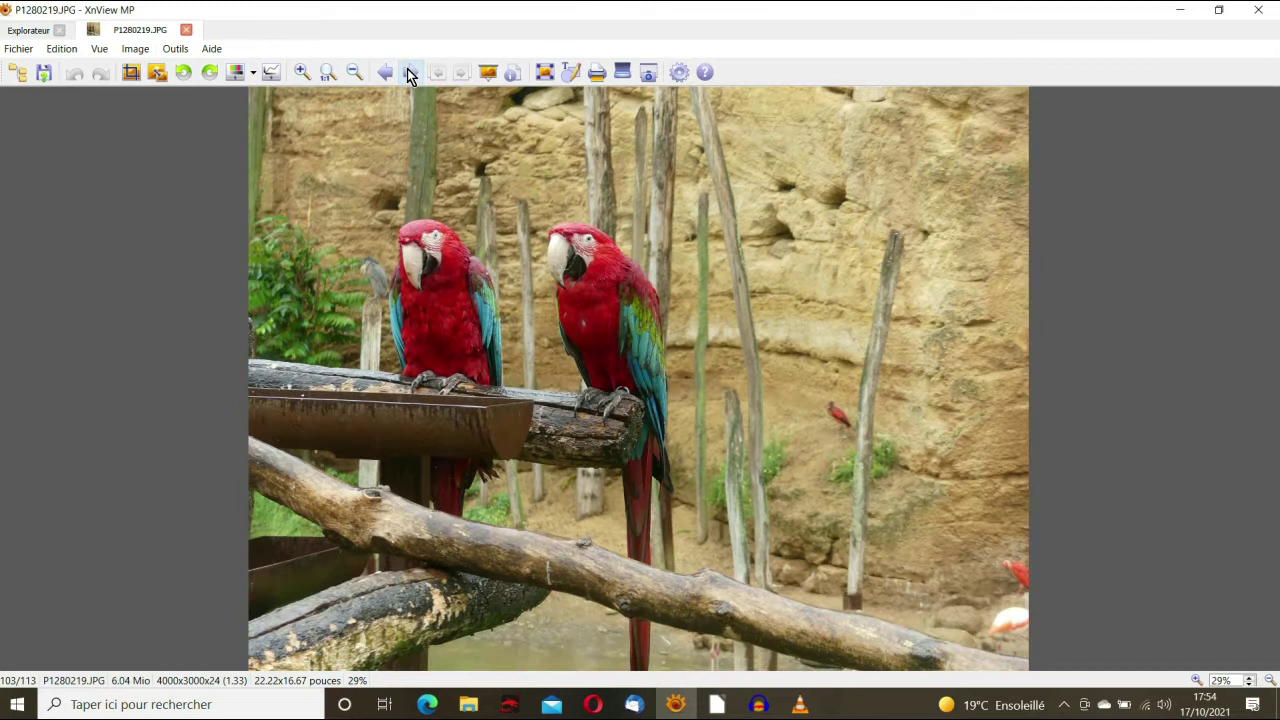
pyautogui.rightClick(492, 184)
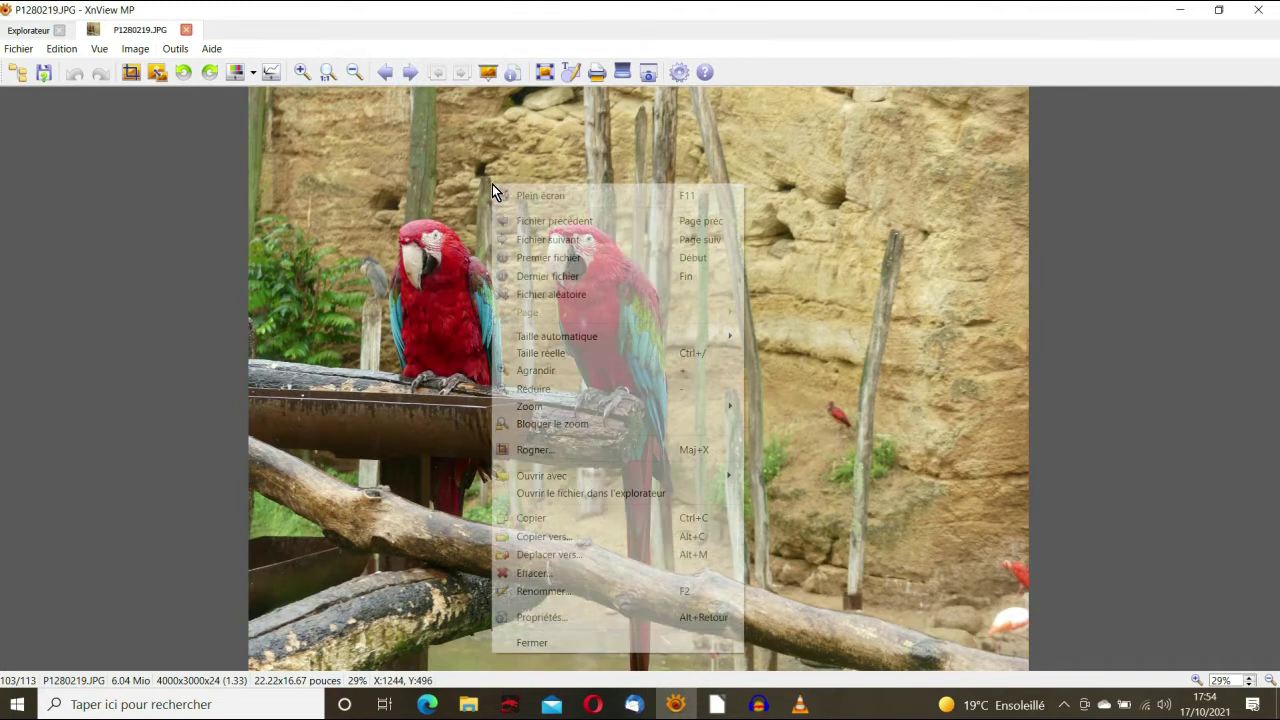
pyautogui.click(538, 537)
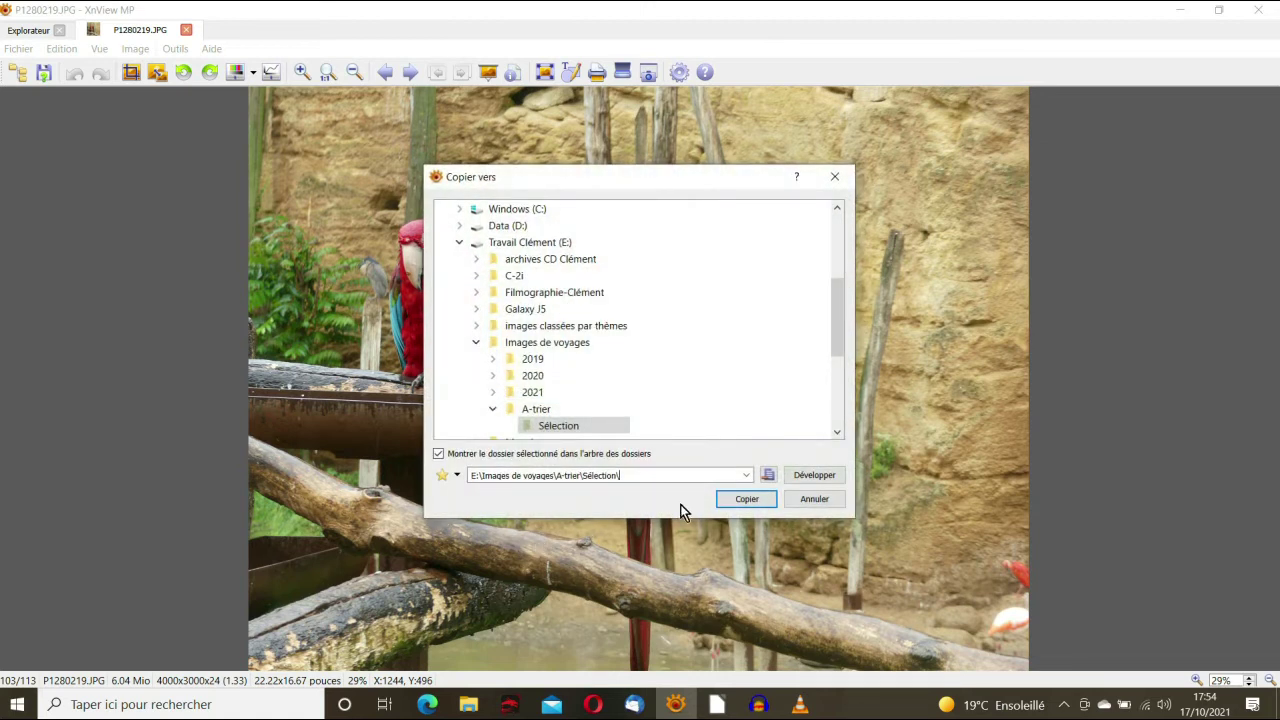
pyautogui.click(745, 499)
pyautogui.click(186, 29)
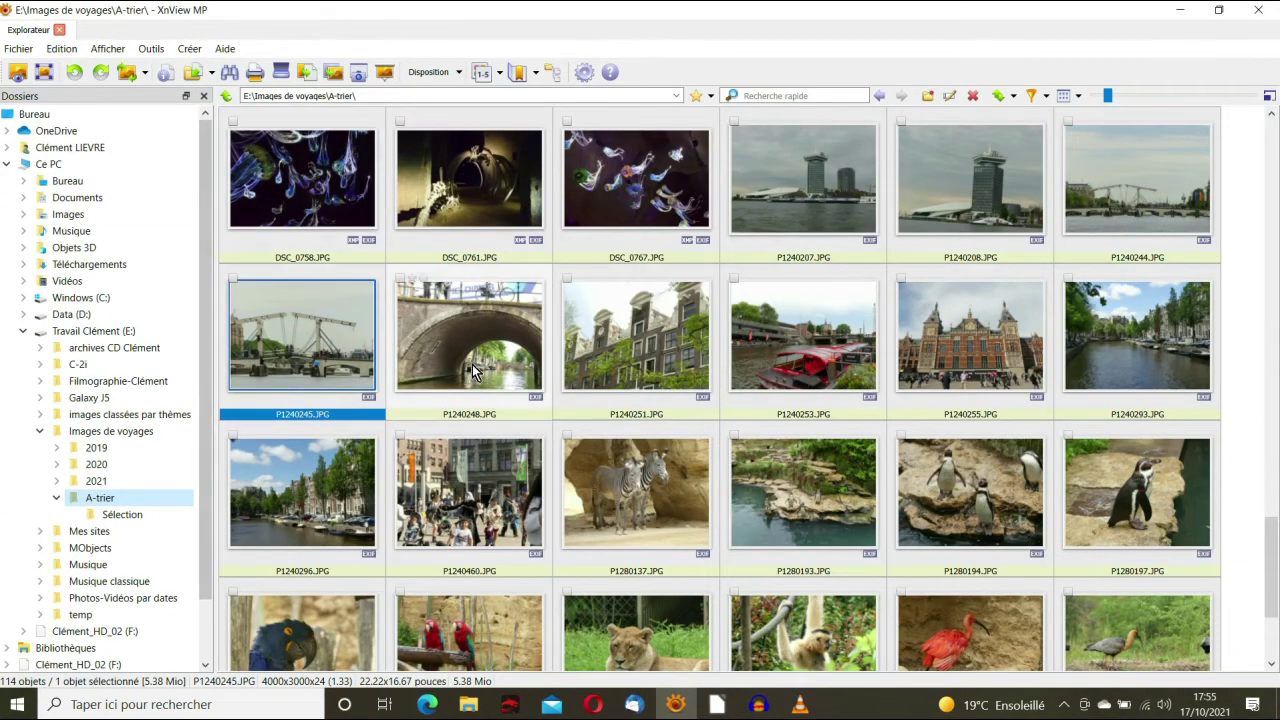
# - Browse the A-trier thumbnails and sort them by EXIF capture date (EXIF Date de prise)
pyautogui.scroll(-2, 504, 345)
pyautogui.scroll(15, 504, 340)
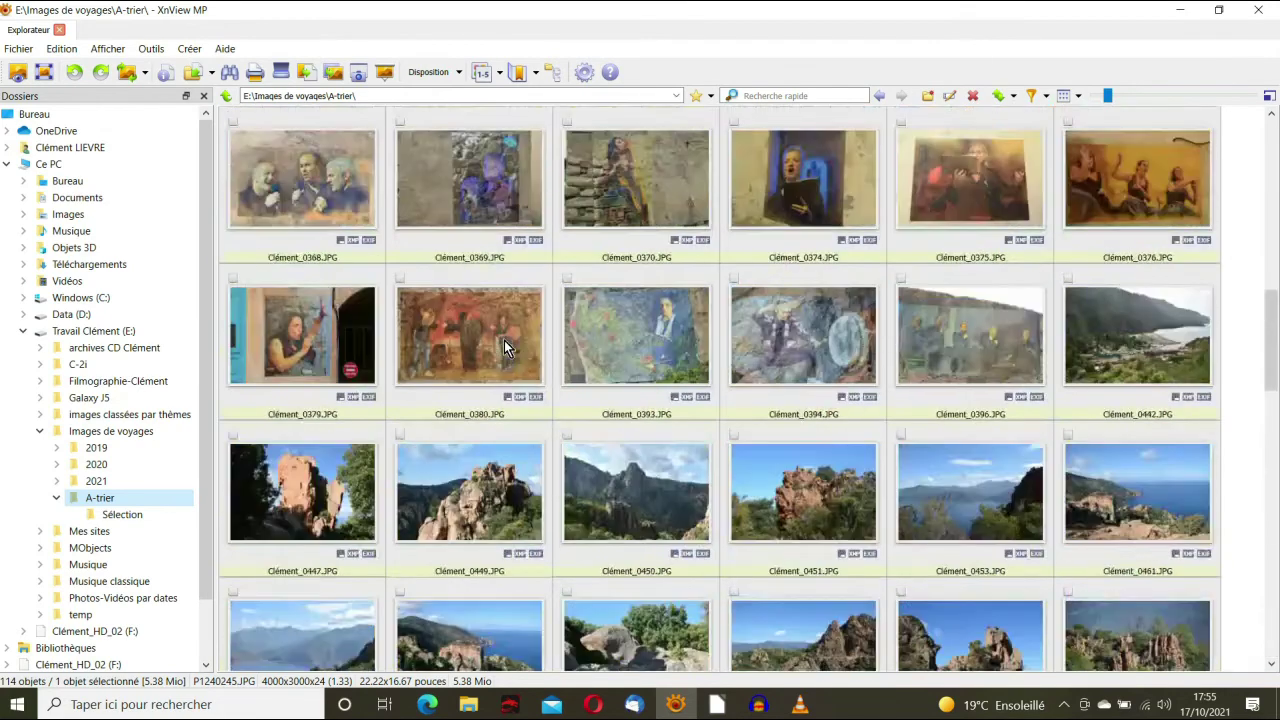
pyautogui.scroll(-1, 503, 337)
pyautogui.scroll(4, 503, 337)
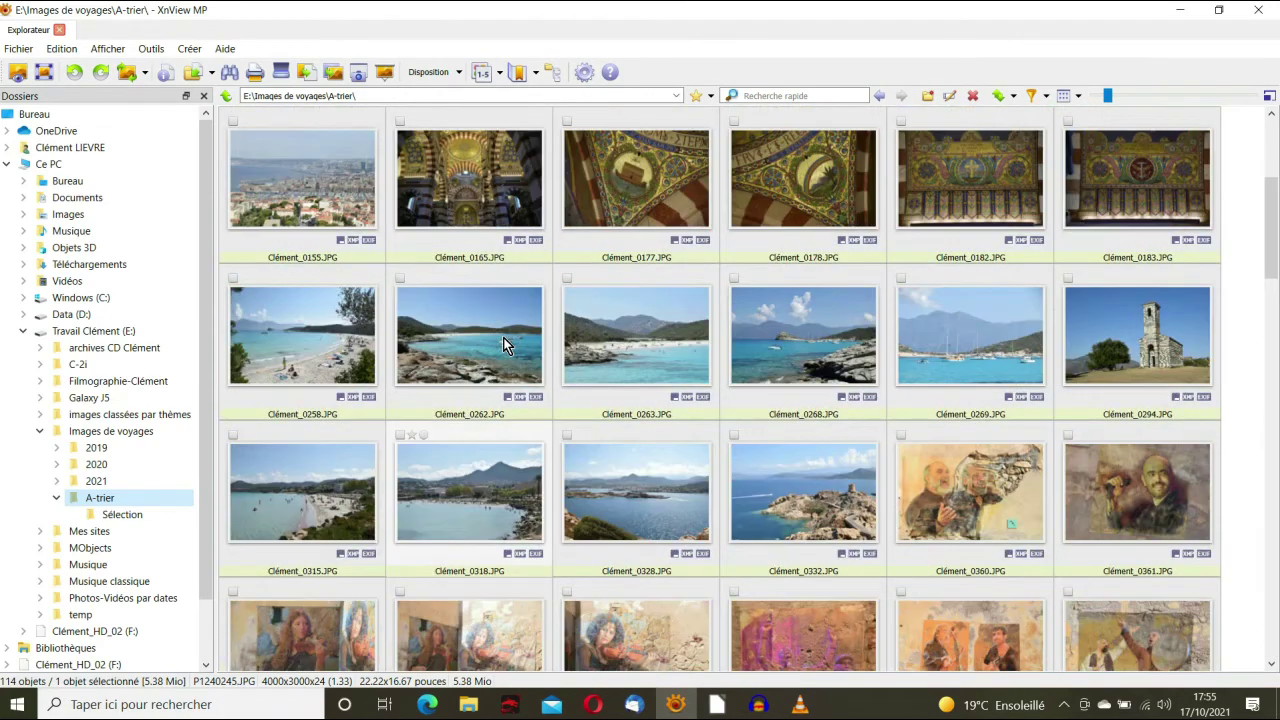
pyautogui.scroll(-8, 502, 337)
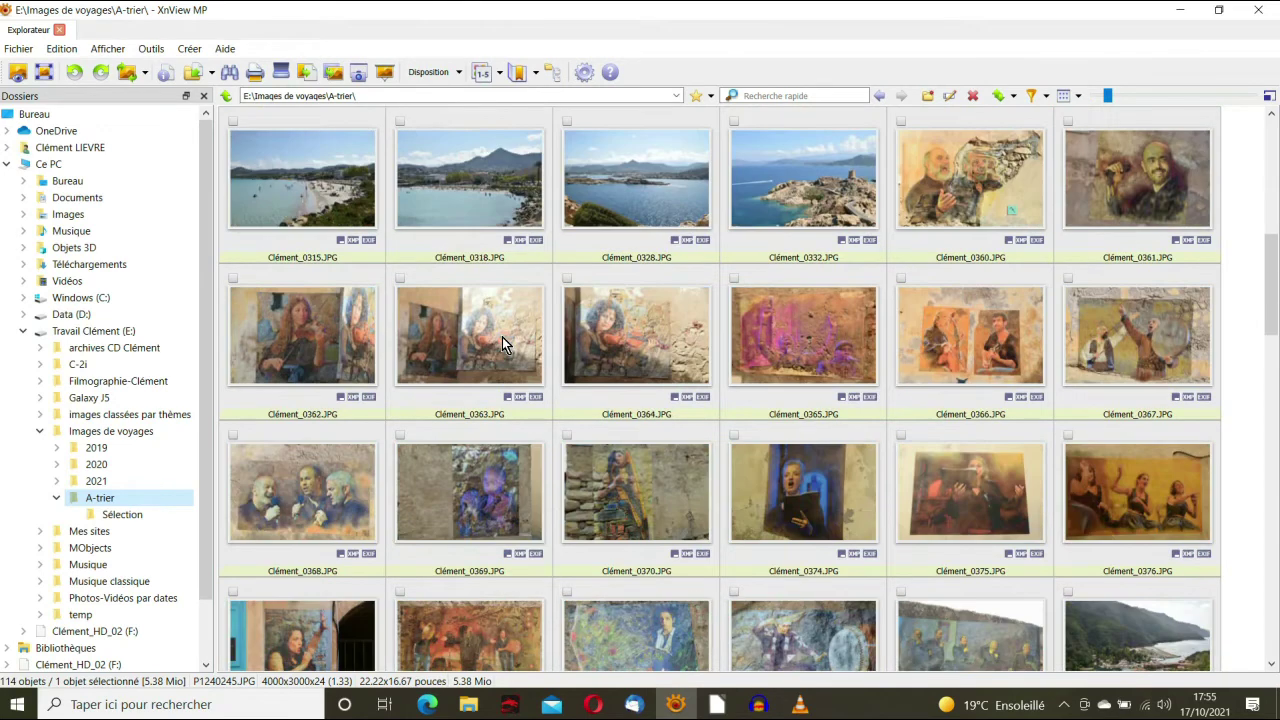
pyautogui.scroll(-1, 502, 337)
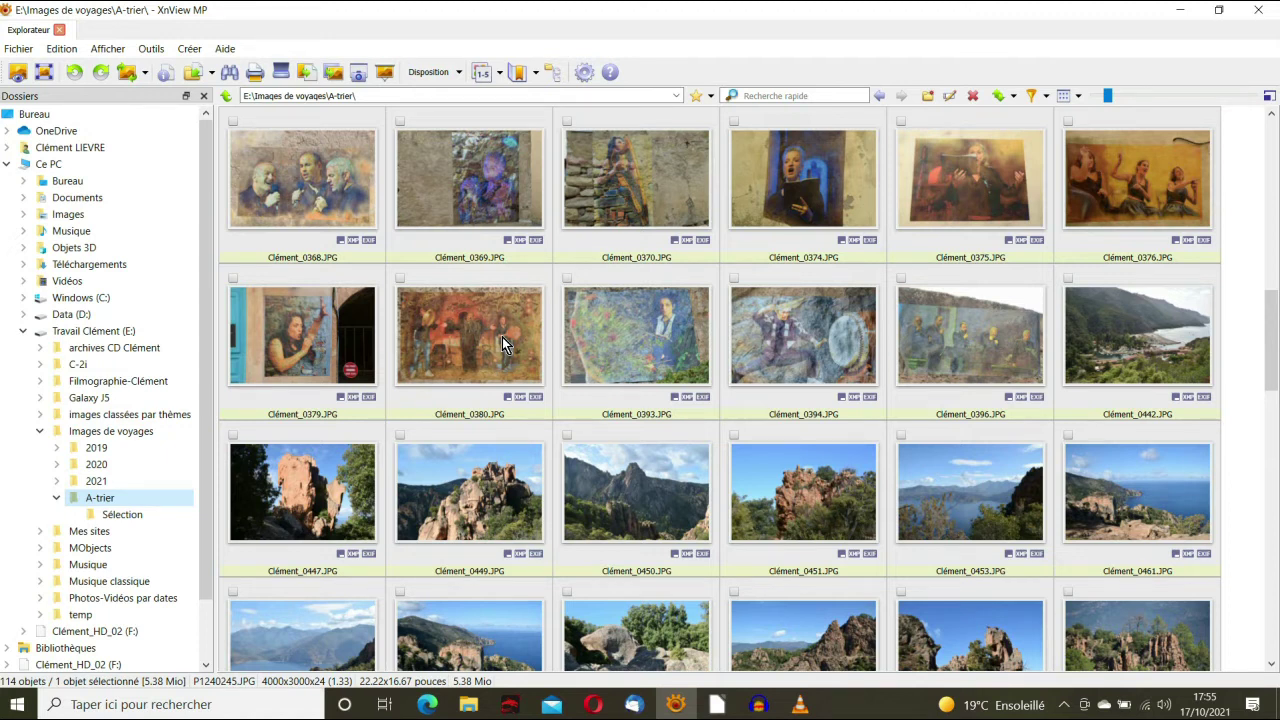
pyautogui.click(1014, 98)
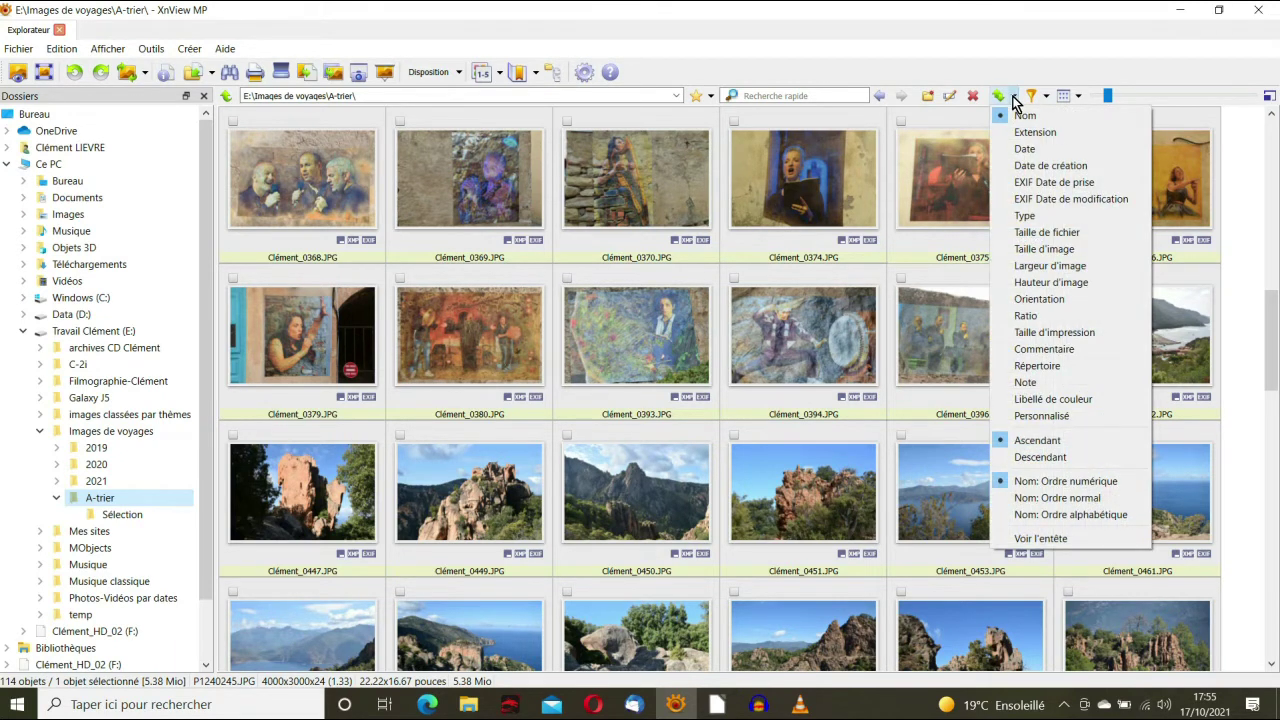
pyautogui.click(1052, 183)
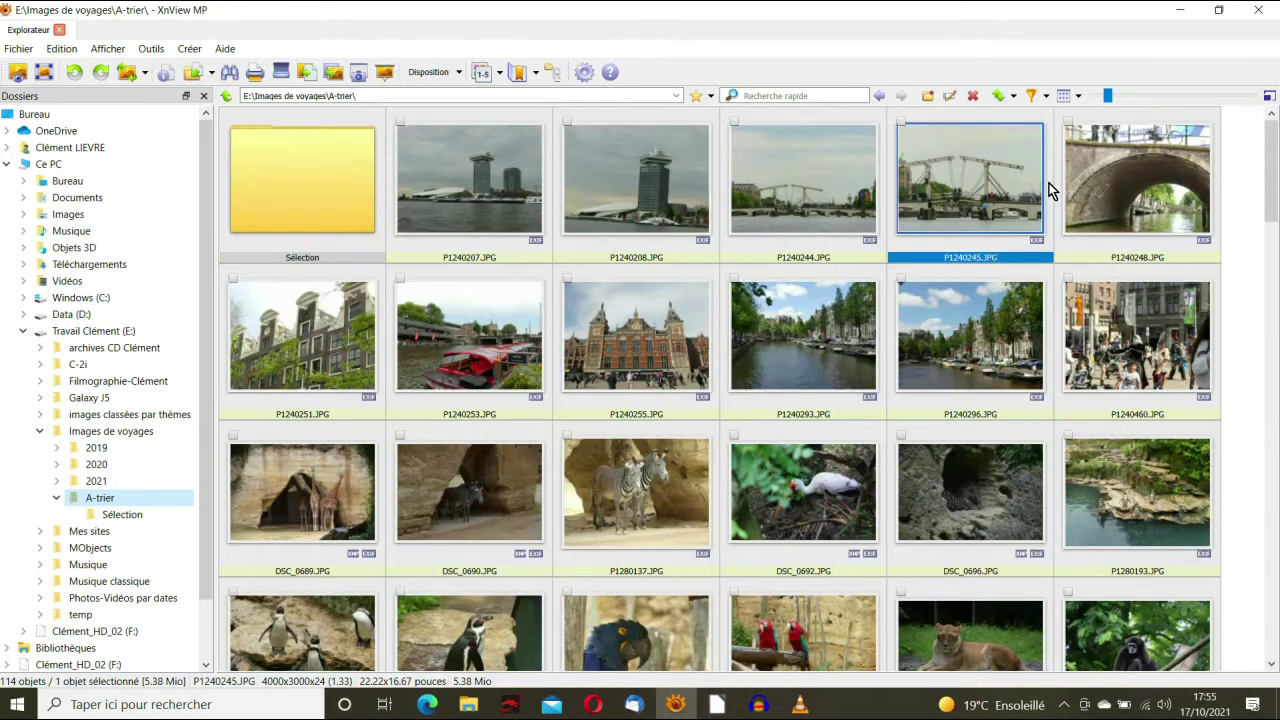
# - Show the files as a detailed list and select all photos with an EXIF capture date of 14/09/2021
pyautogui.click(1079, 96)
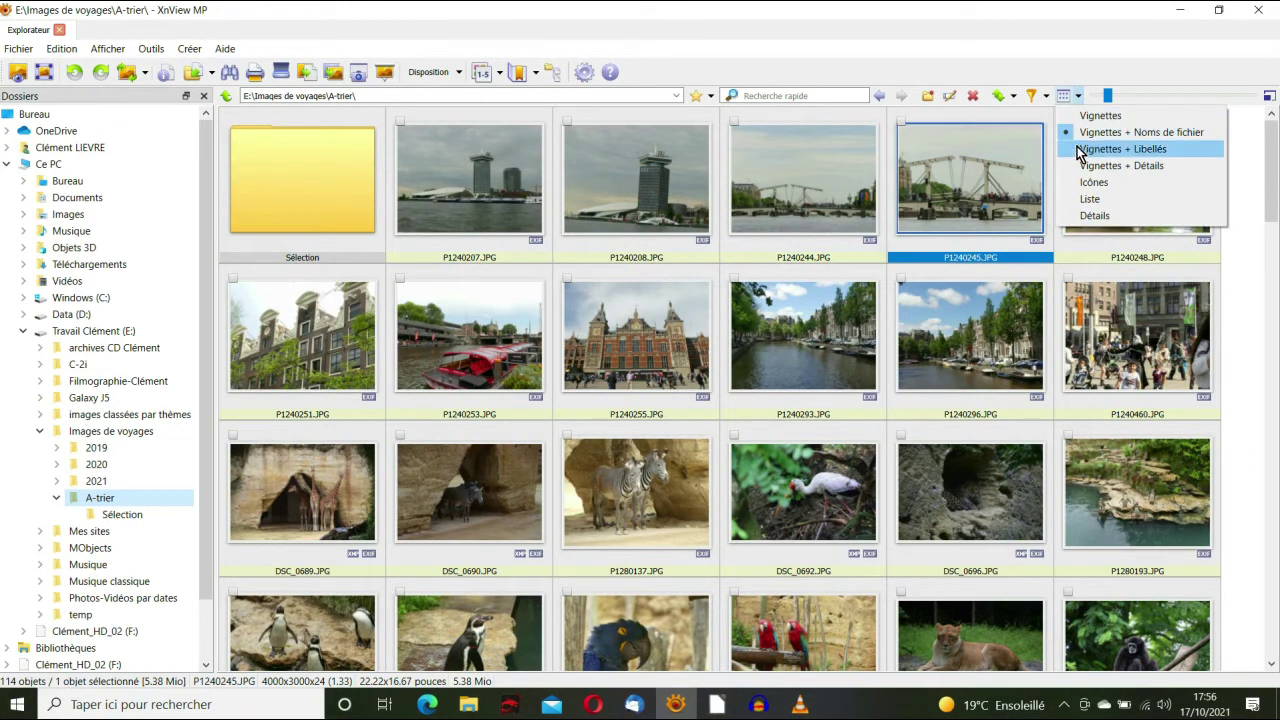
pyautogui.click(1093, 216)
pyautogui.click(766, 254)
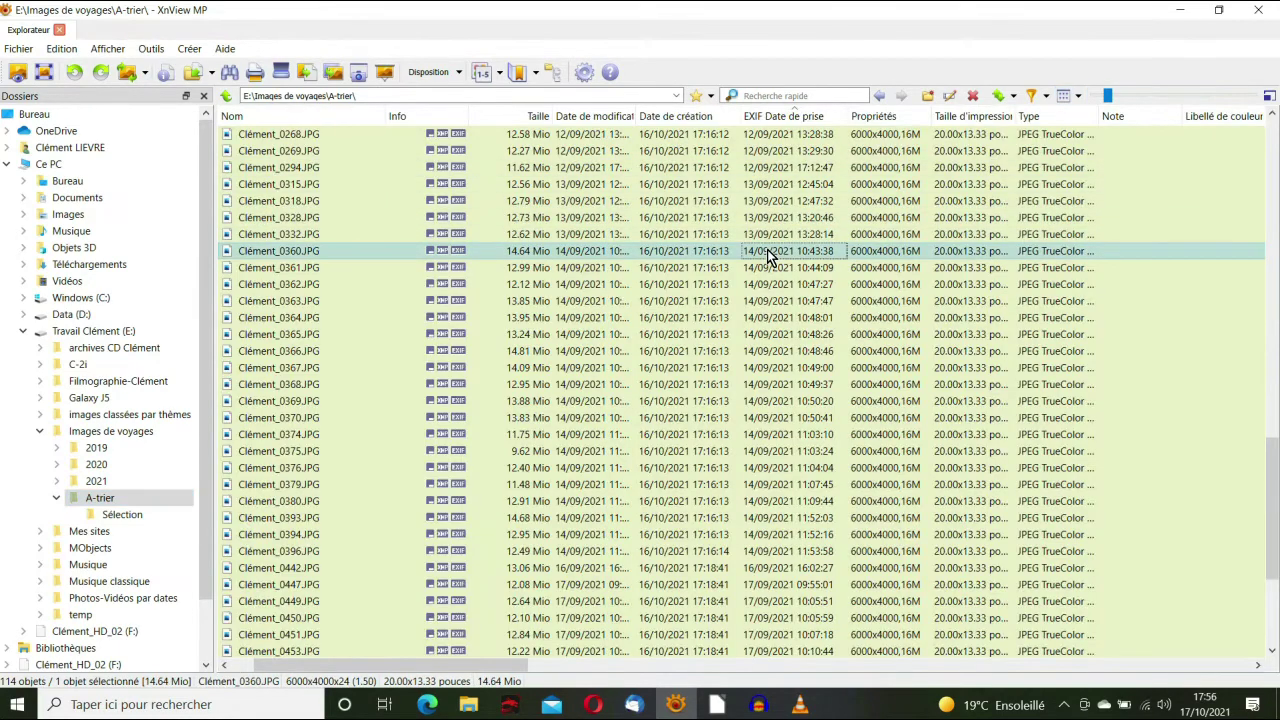
pyautogui.scroll(-3, 768, 275)
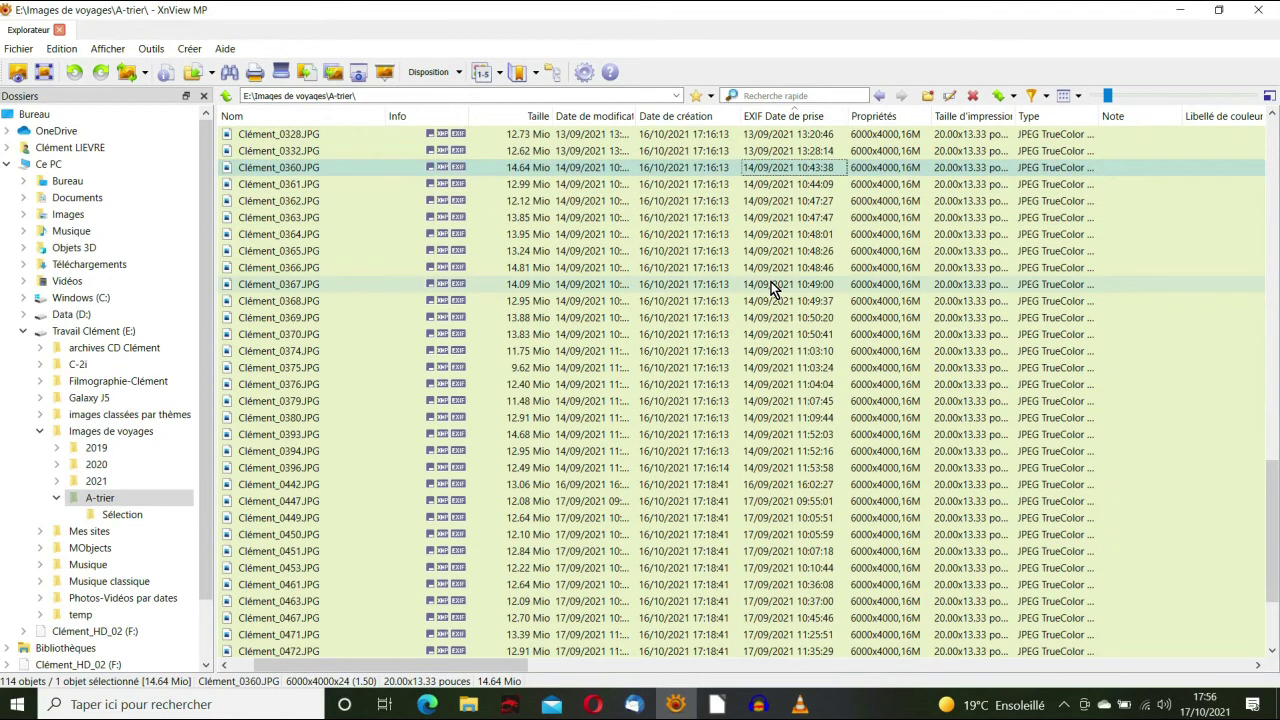
pyautogui.scroll(-1, 772, 287)
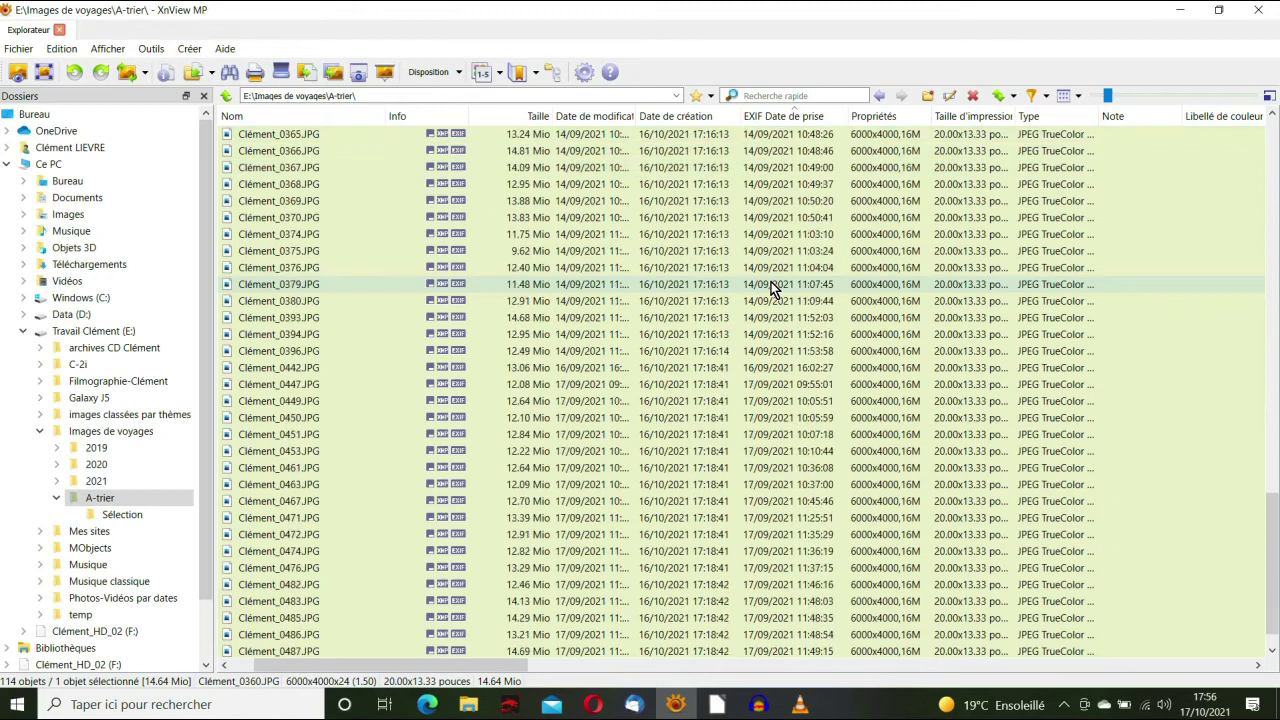
pyautogui.keyDown('shift'); pyautogui.click(773, 352); pyautogui.keyUp('shift')
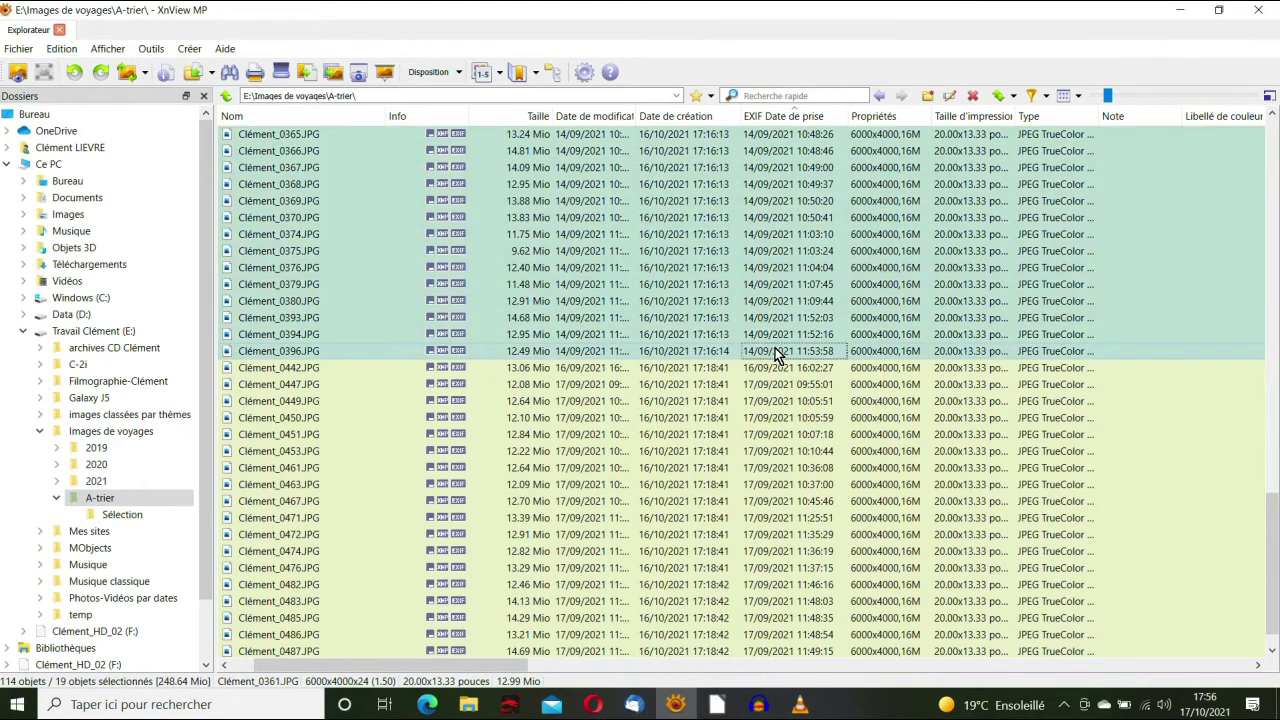
pyautogui.scroll(1, 788, 313)
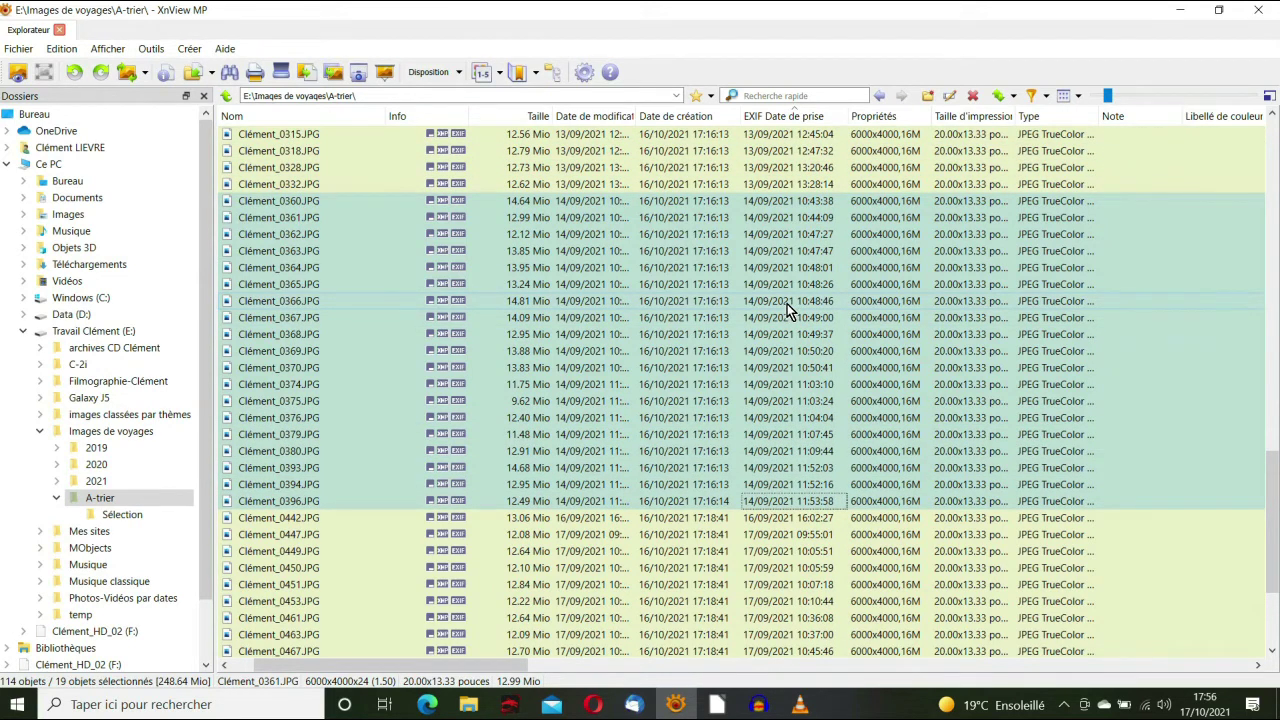
# - Batch rename the selected photos with the name template Calvi_###, numbering from 1
pyautogui.click(152, 50)
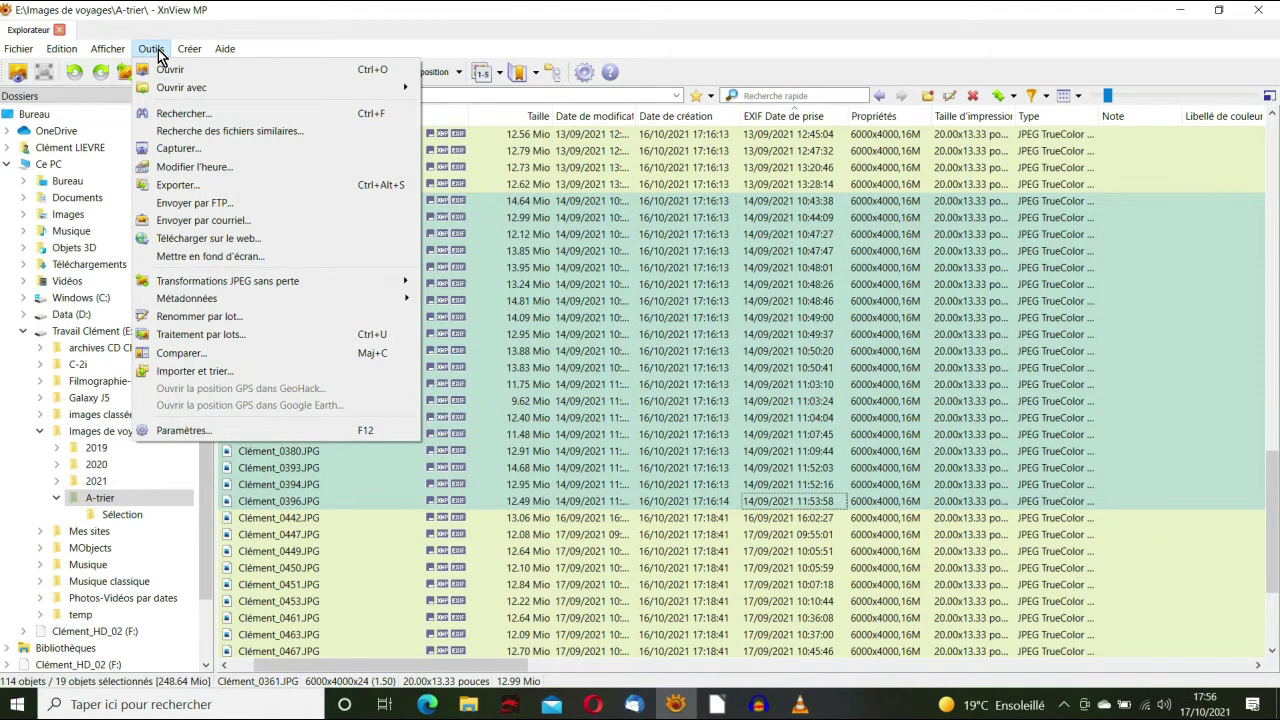
pyautogui.click(201, 318)
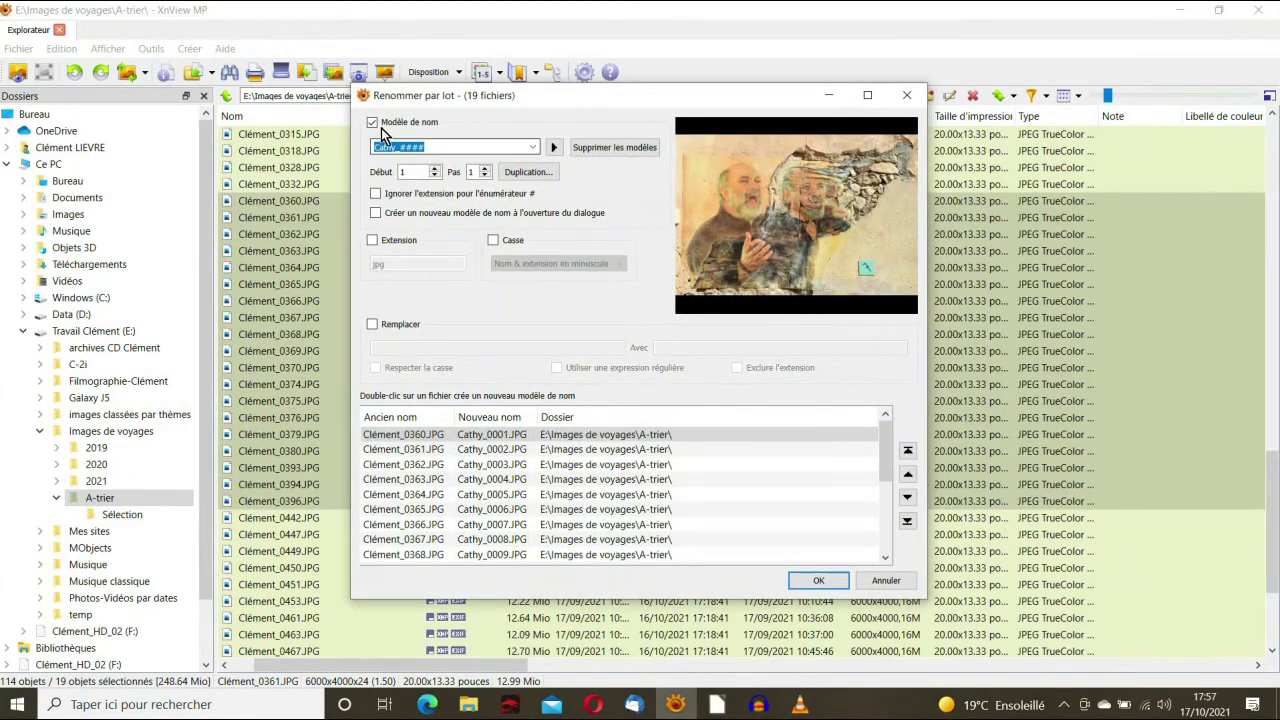
pyautogui.click(372, 123)
pyautogui.click(372, 123)
pyautogui.moveTo(430, 147); pyautogui.dragTo(376, 147)
pyautogui.write('Cal')
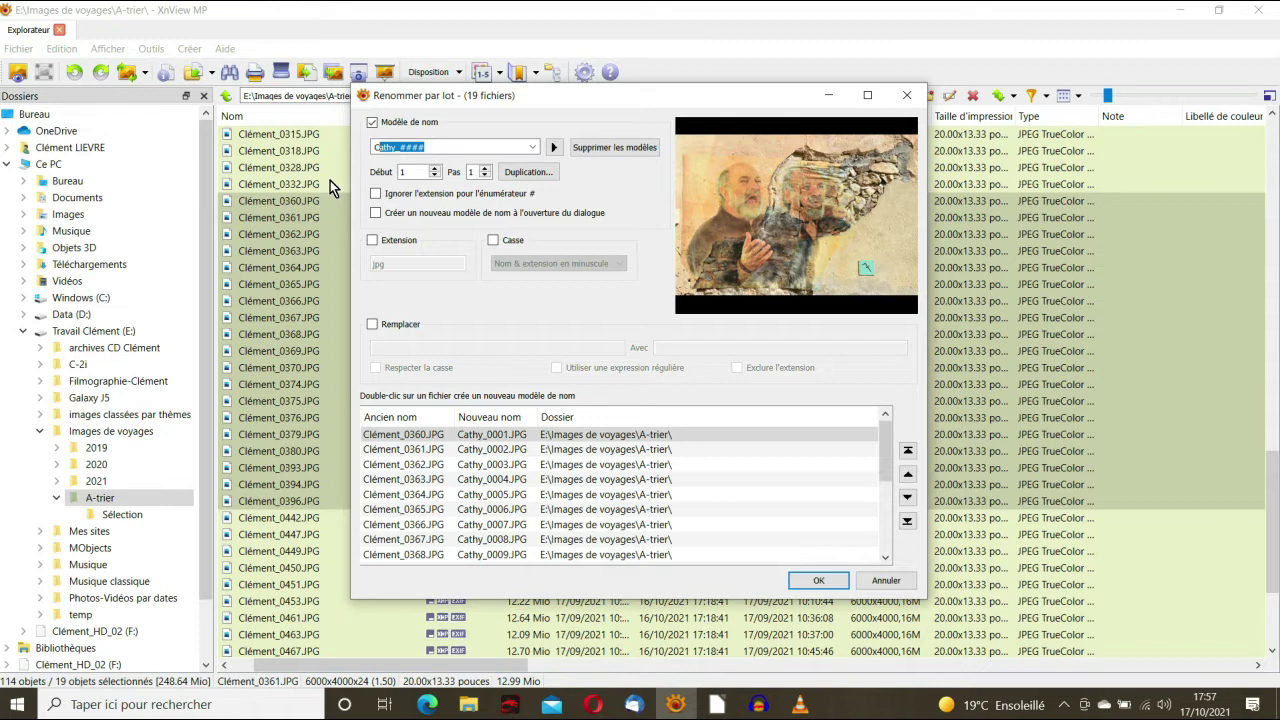
pyautogui.write('vi_')
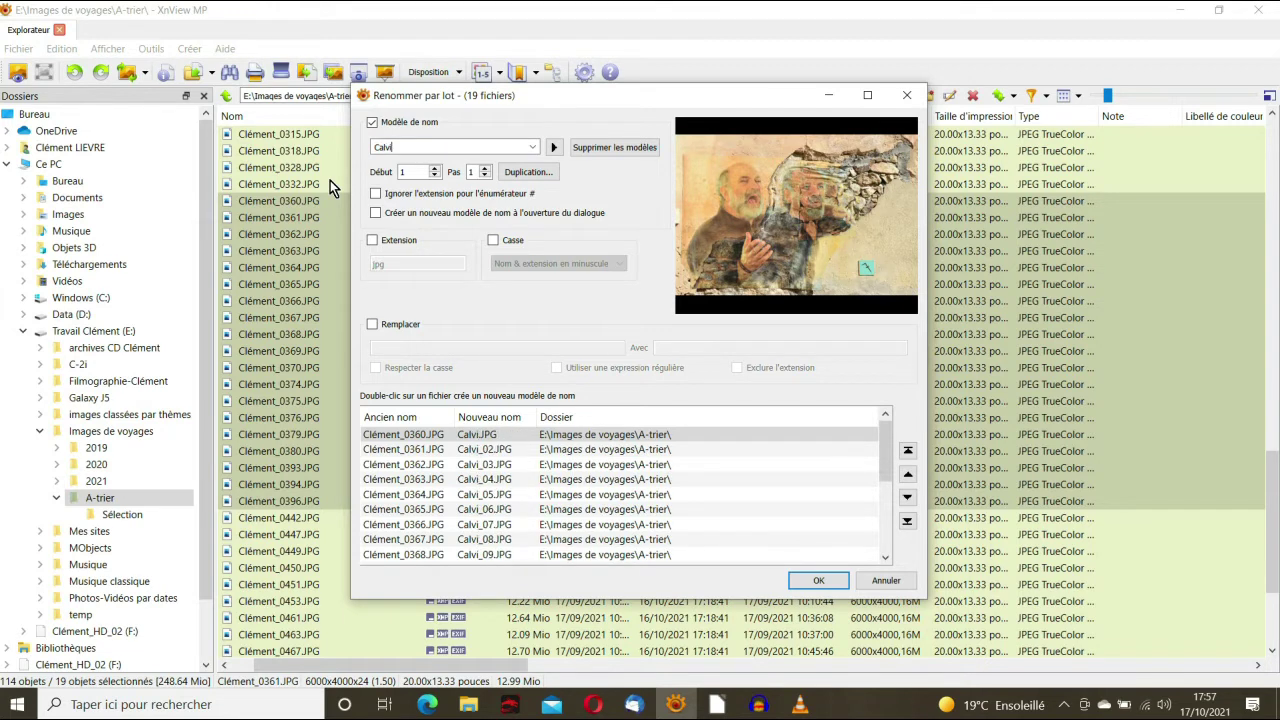
pyautogui.write('###')
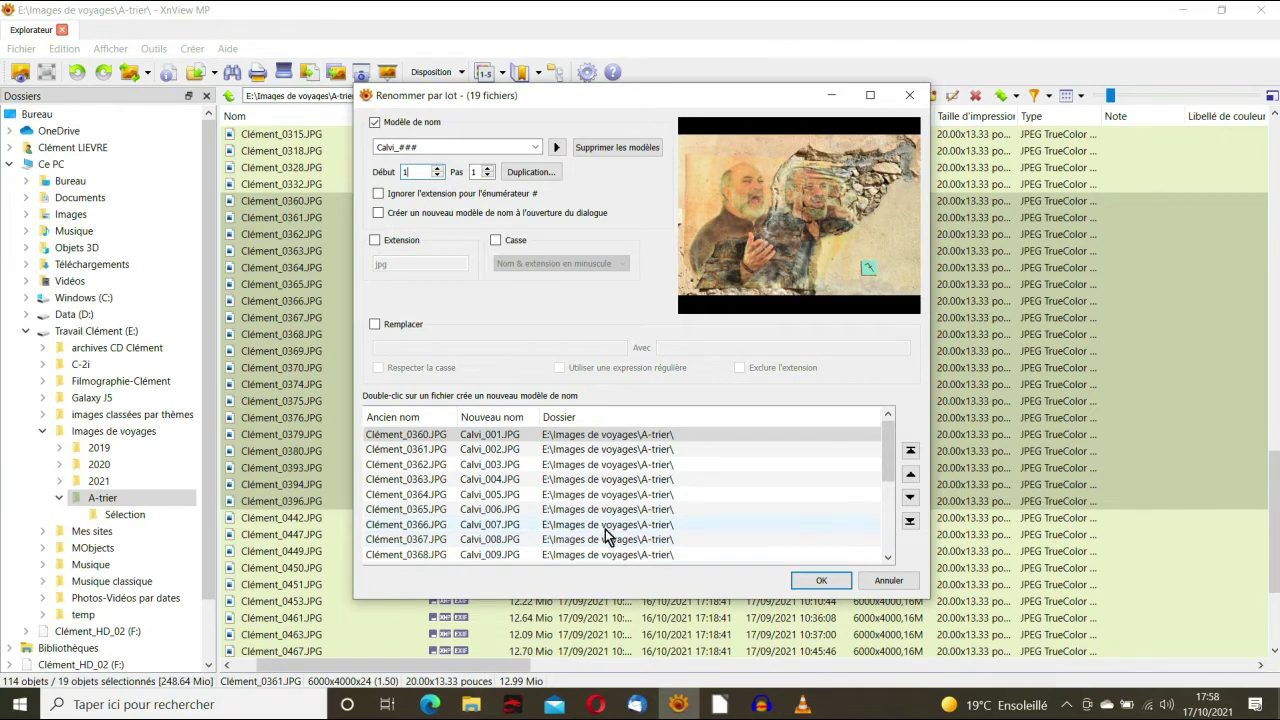
pyautogui.click(820, 581)
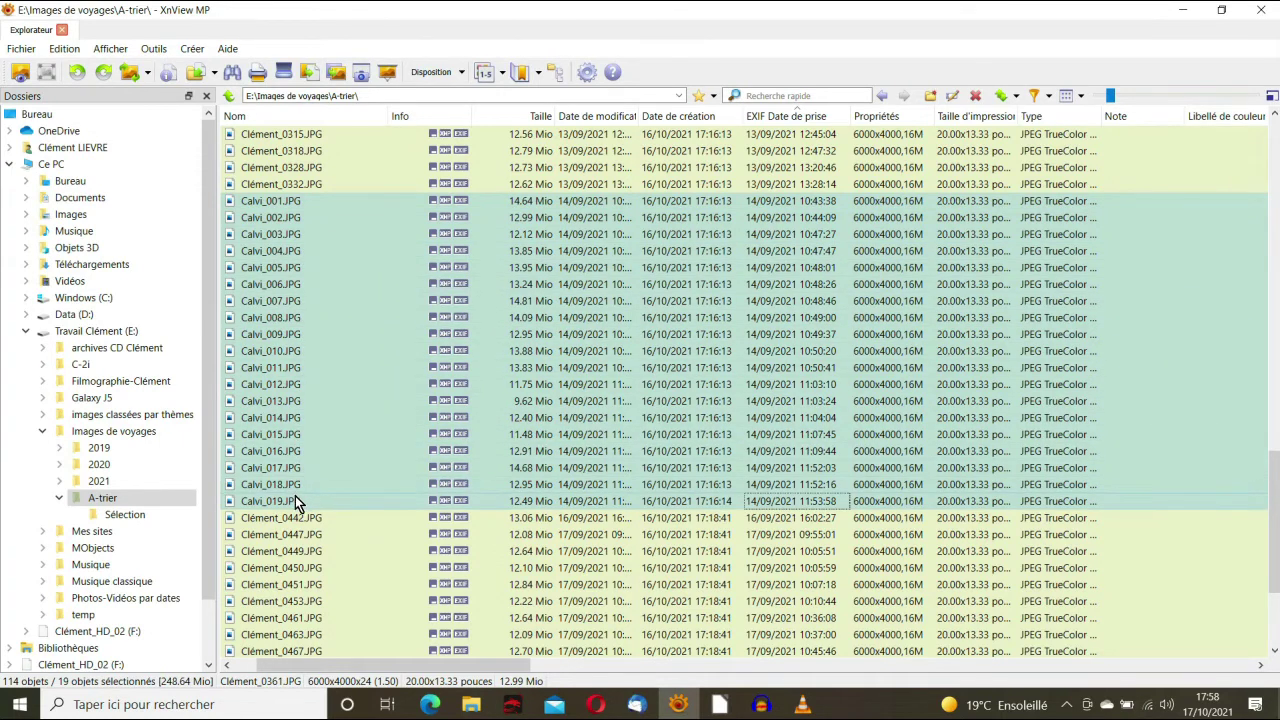
# - Return to the thumbnail display and open the tower photo P1240208.JPG
pyautogui.click(1066, 95)
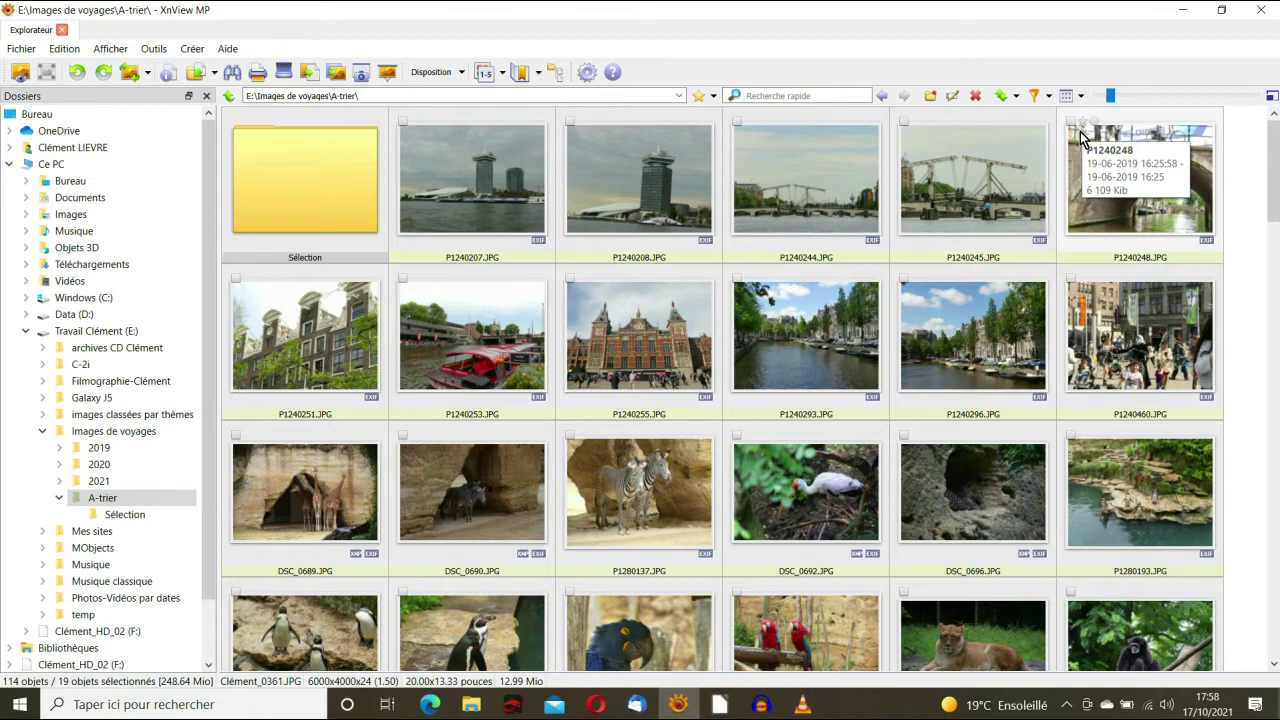
pyautogui.doubleClick(662, 203)
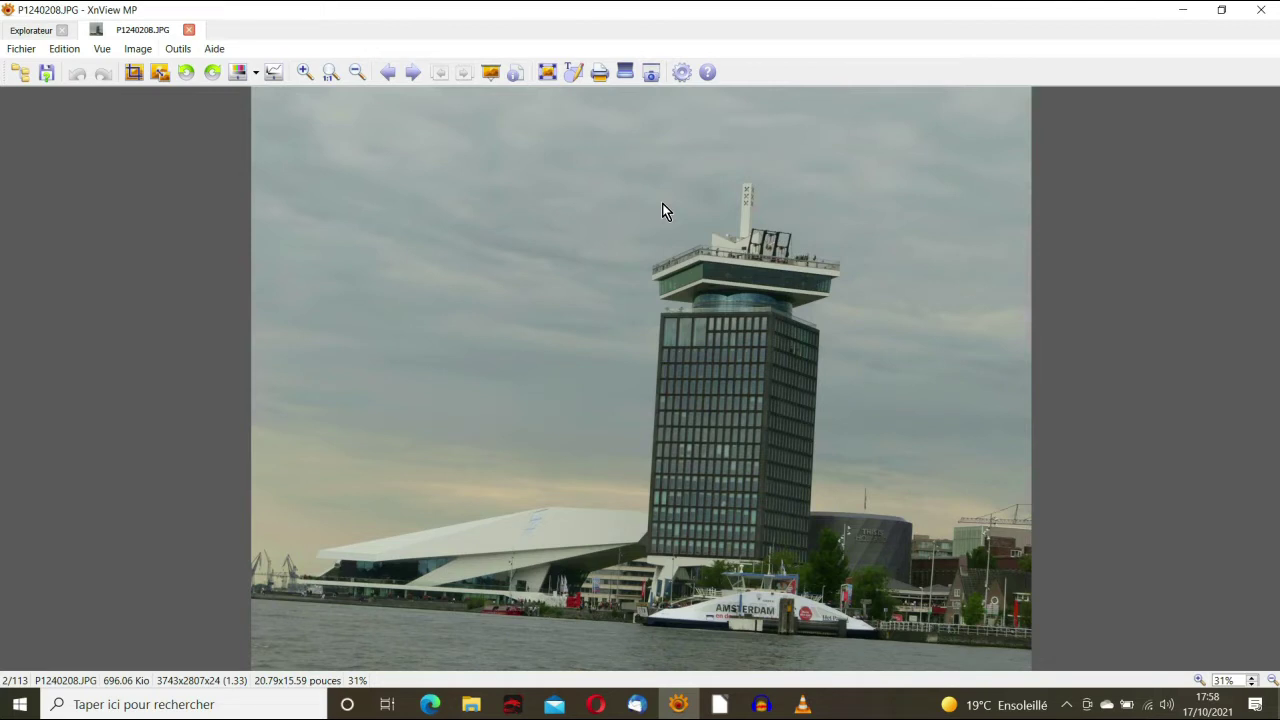
# - Straighten the leaning tower against the grid with a custom rotation angle of -3.50 degrees
pyautogui.click(139, 49)
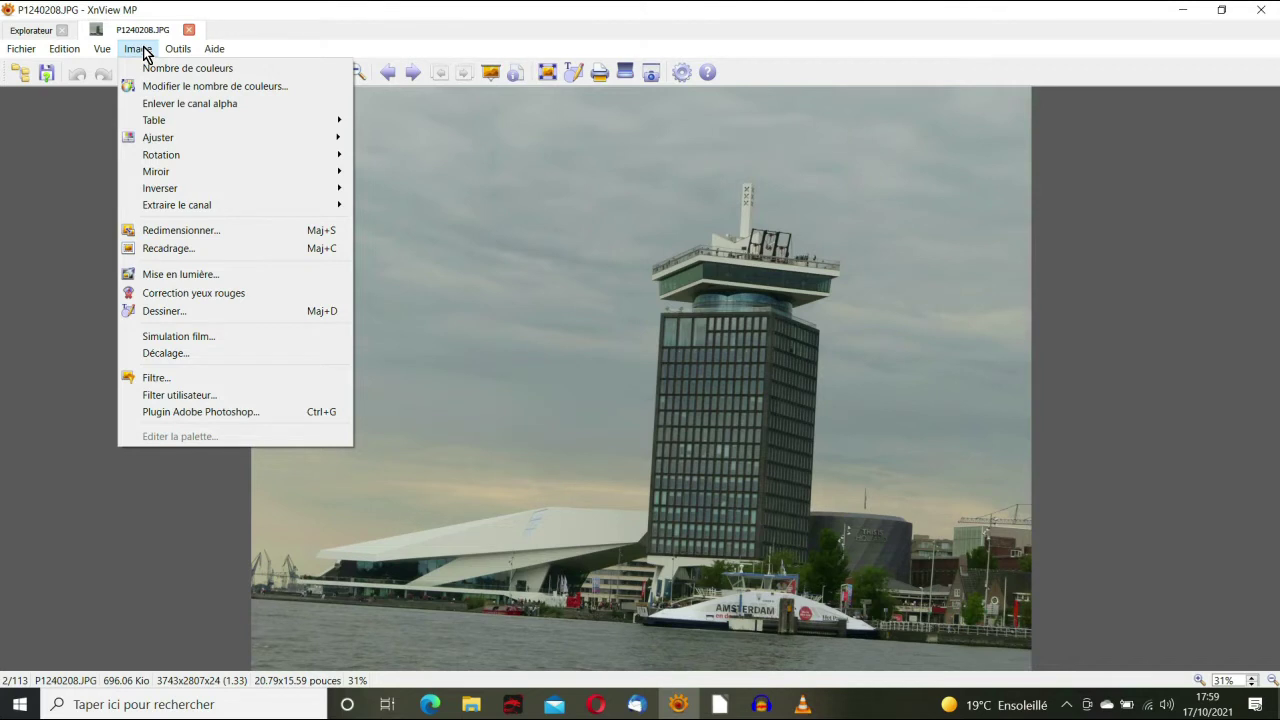
pyautogui.moveTo(159, 151)
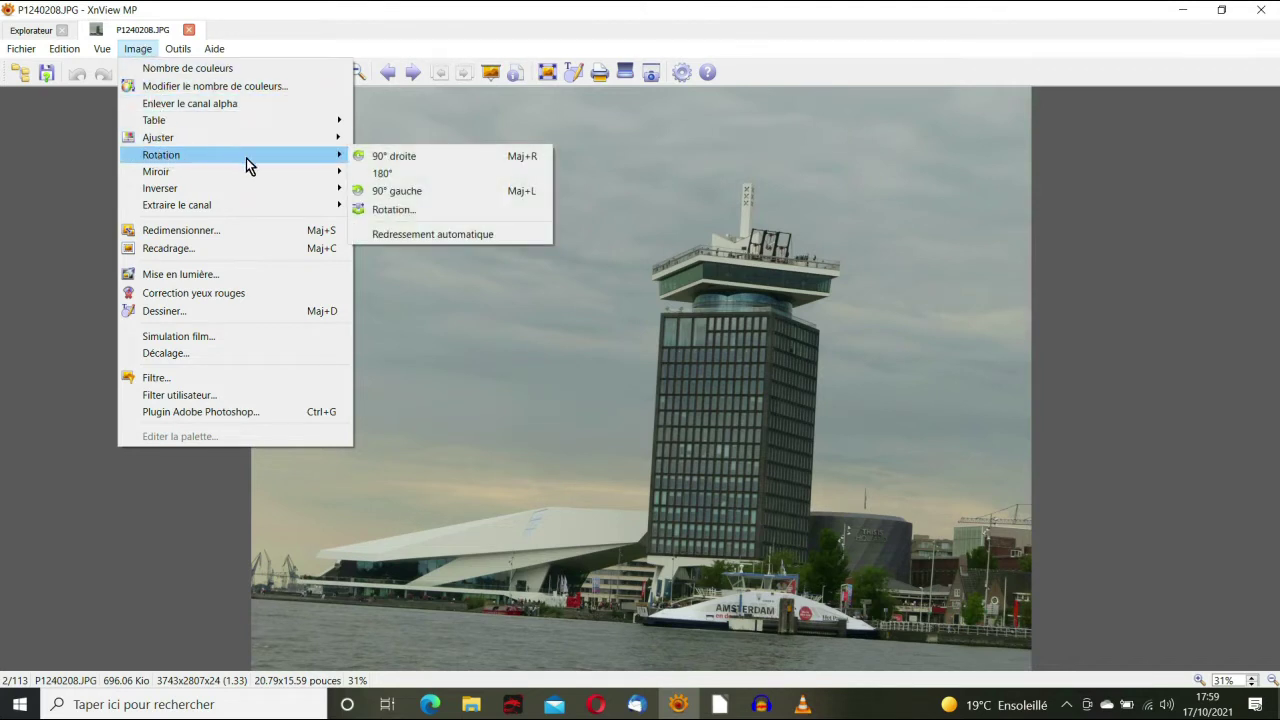
pyautogui.click(391, 211)
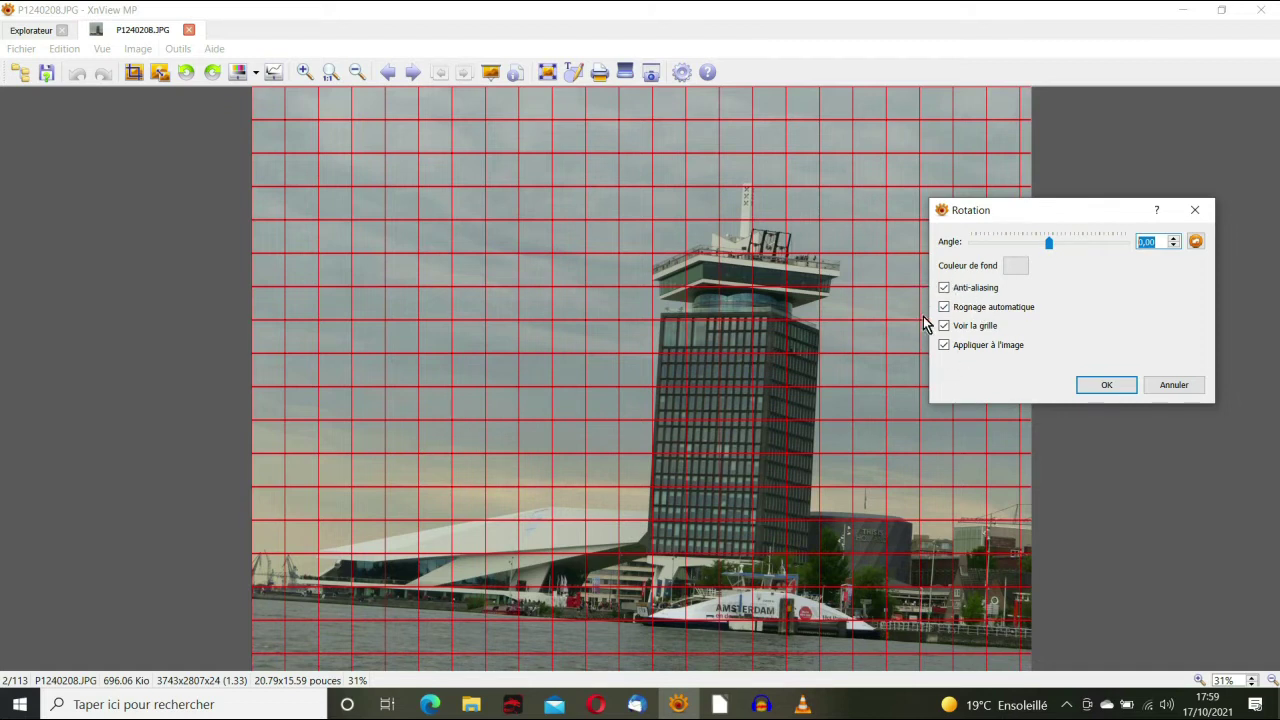
pyautogui.click(1173, 240)
pyautogui.click(1173, 240)
pyautogui.click(1173, 240)
pyautogui.click(1173, 240)
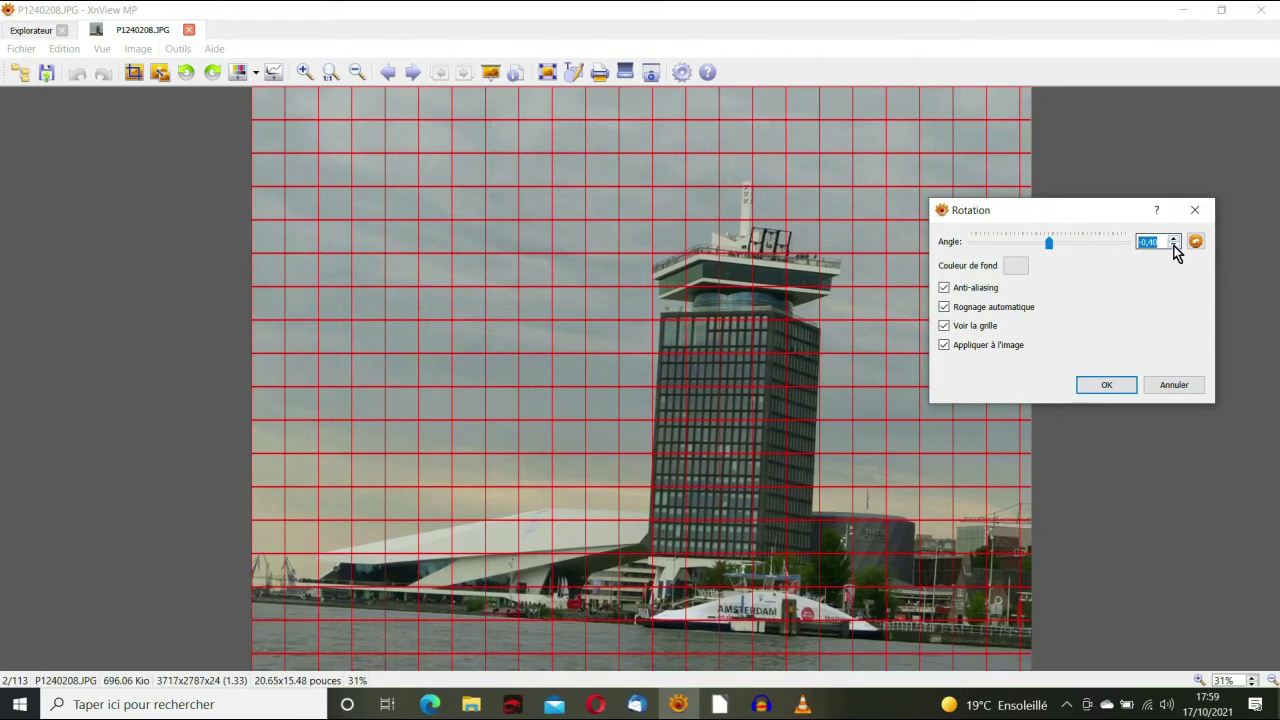
pyautogui.click(1173, 244)
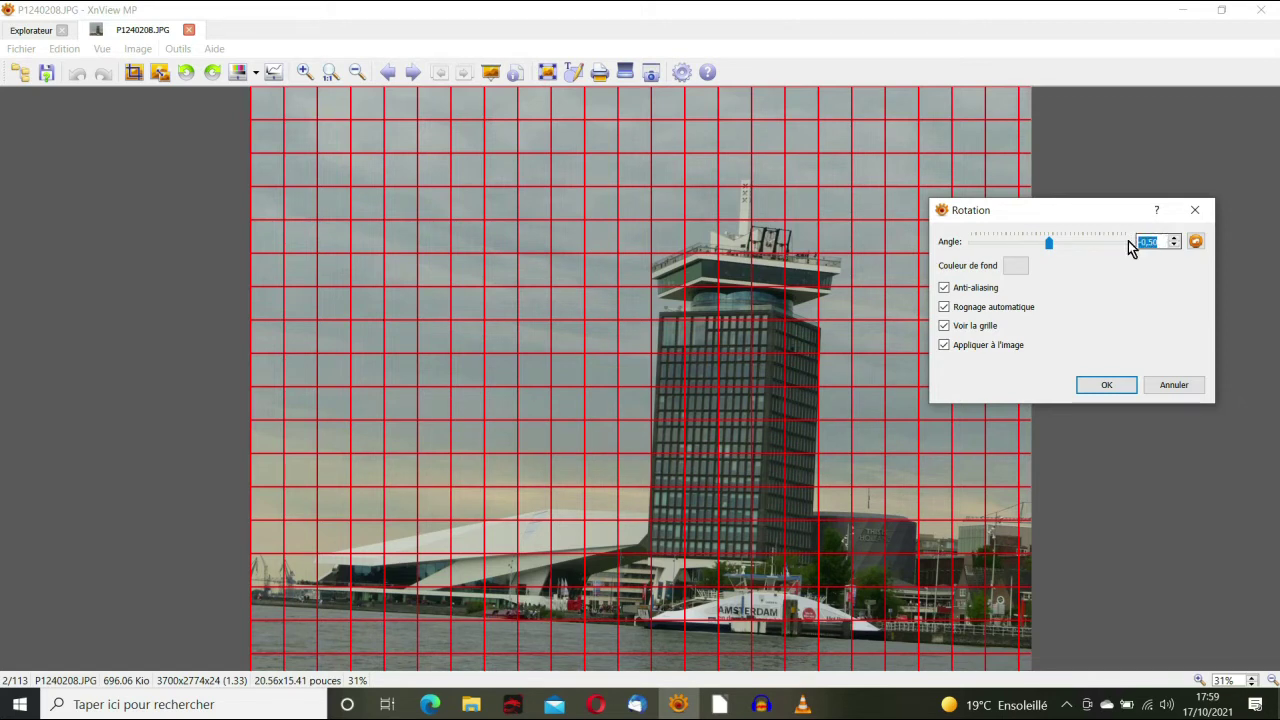
pyautogui.write('-3,10')
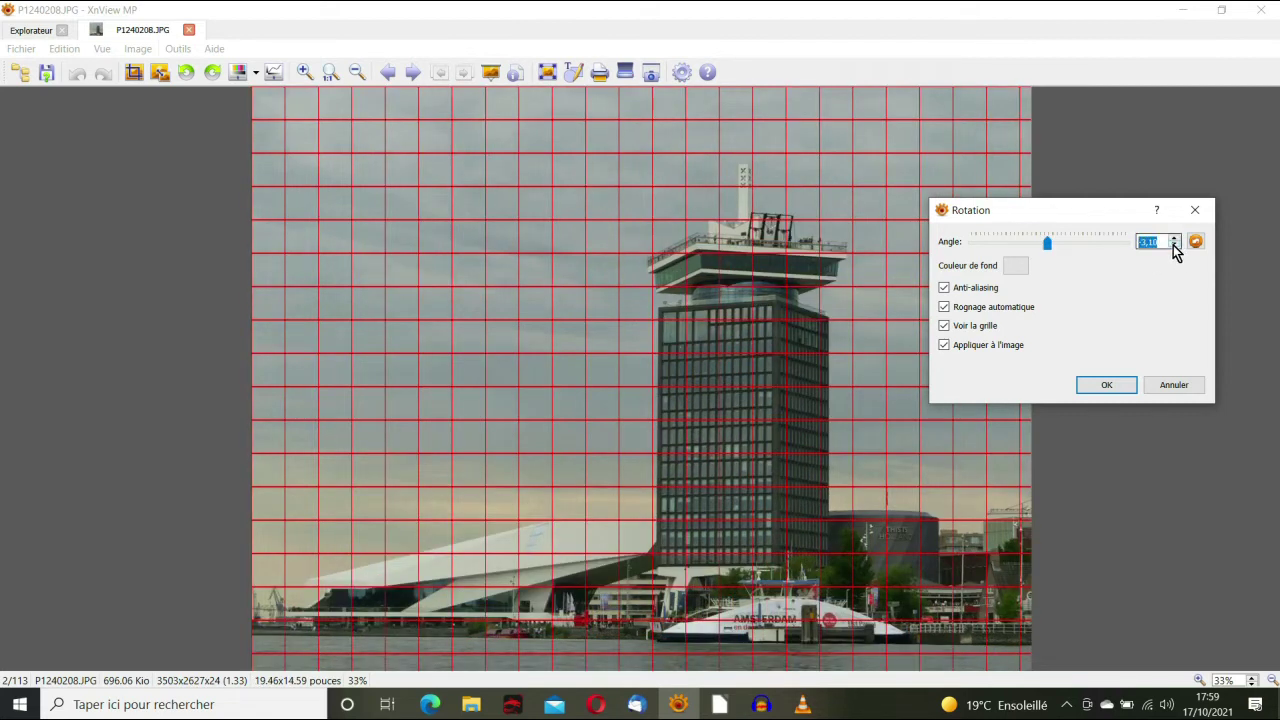
pyautogui.click(1173, 245)
pyautogui.click(1173, 245)
pyautogui.click(1173, 245)
pyautogui.click(1173, 245)
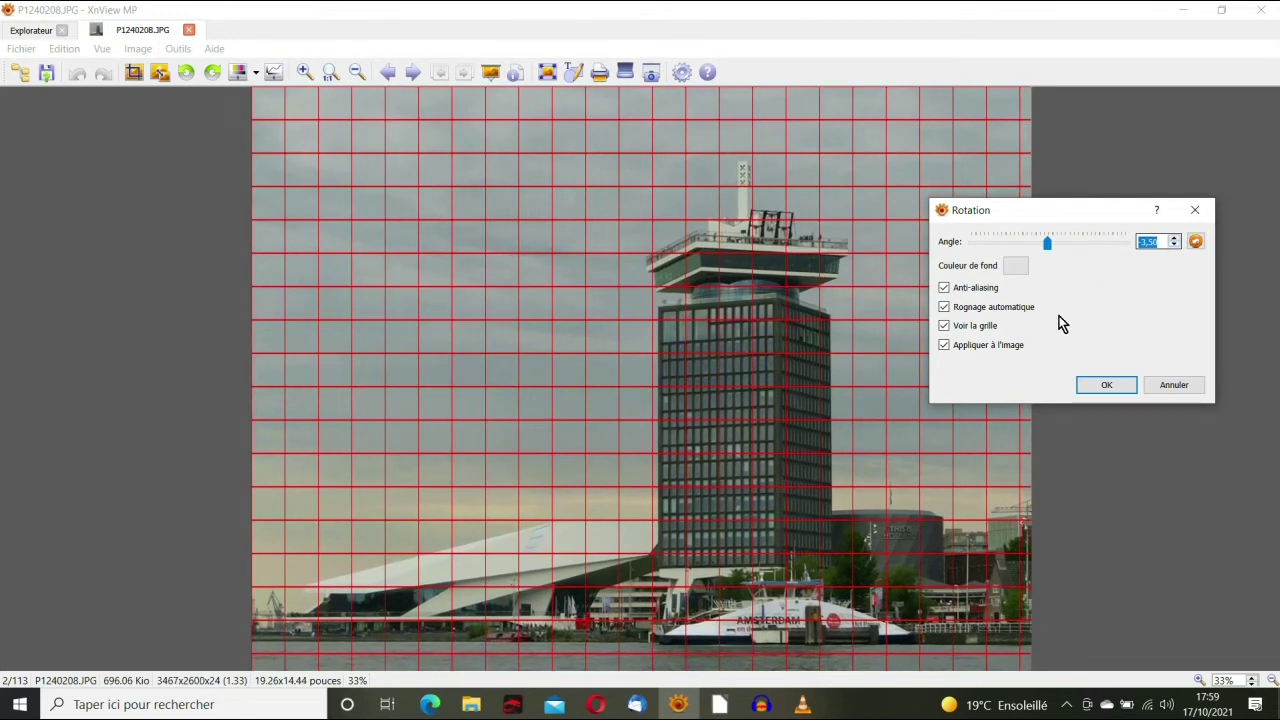
# - Check the straightened photo with the grid hidden and apply the rotation
pyautogui.click(944, 327)
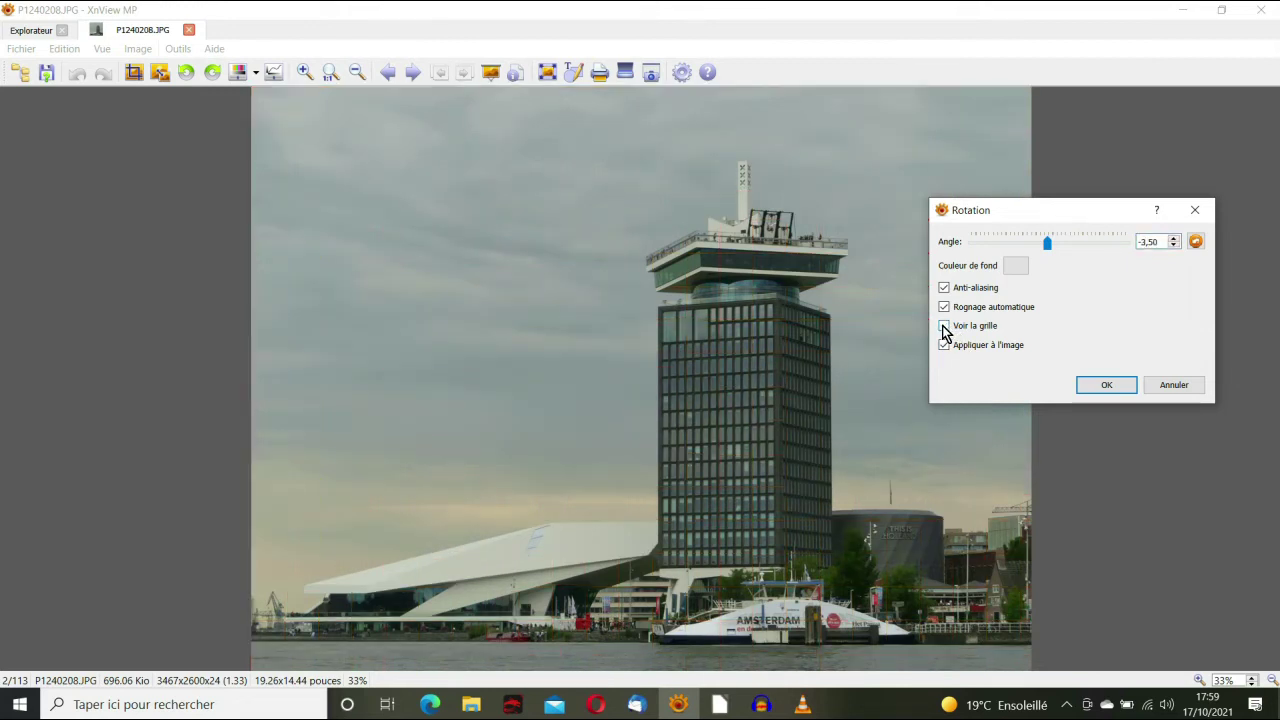
pyautogui.click(944, 327)
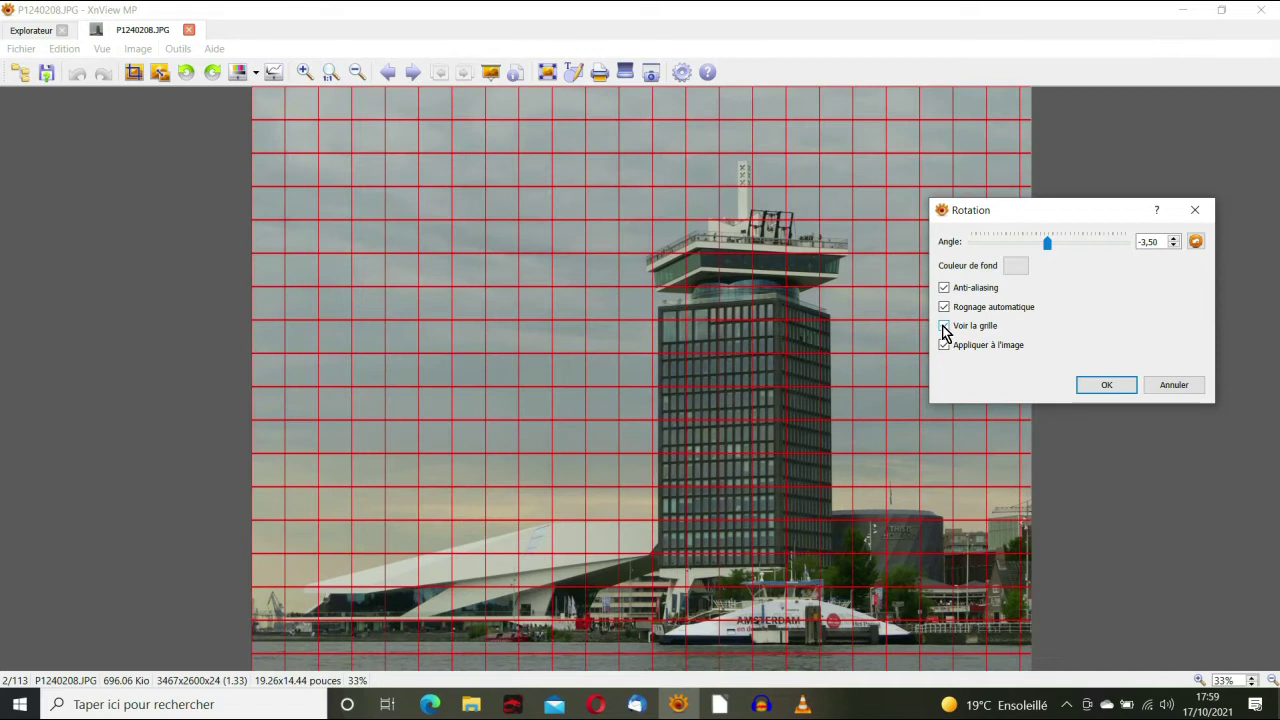
pyautogui.click(1106, 386)
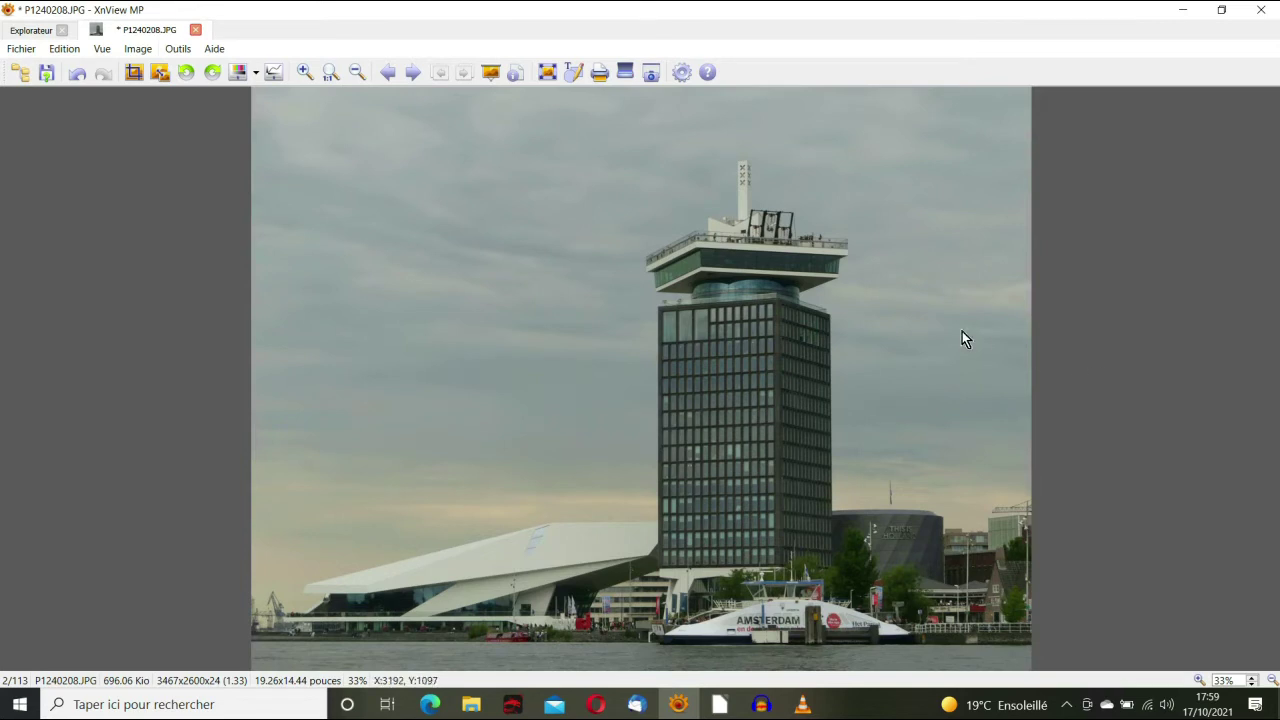
pyautogui.click(24, 48)
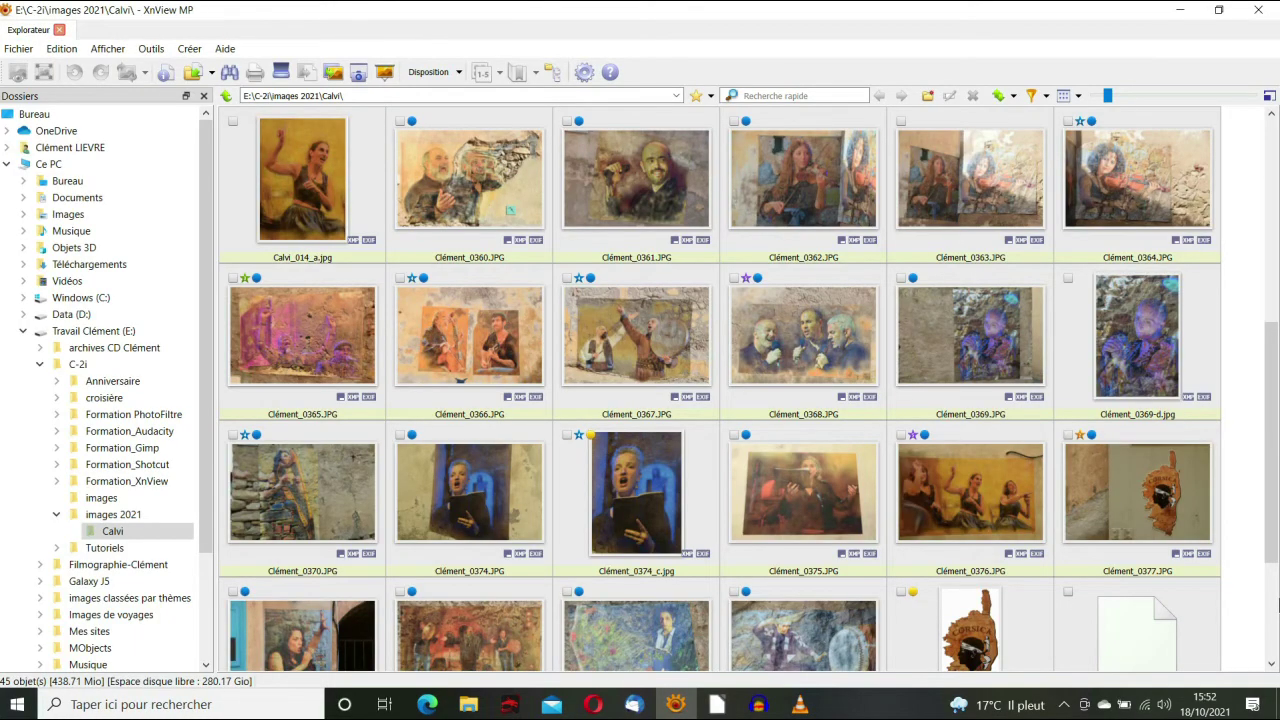
# - Open the yellow mural photo numbered 0376 from the Calvi folder in the image viewer
pyautogui.moveTo(990, 508)
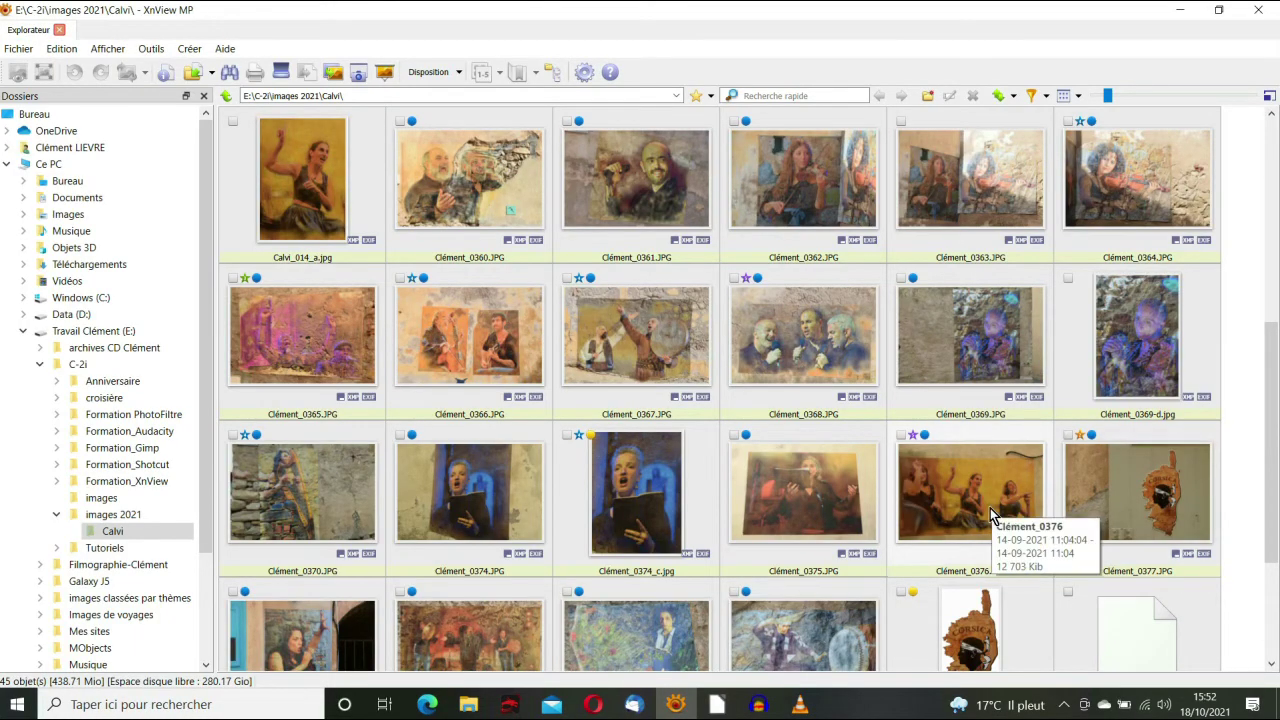
pyautogui.doubleClick(990, 508)
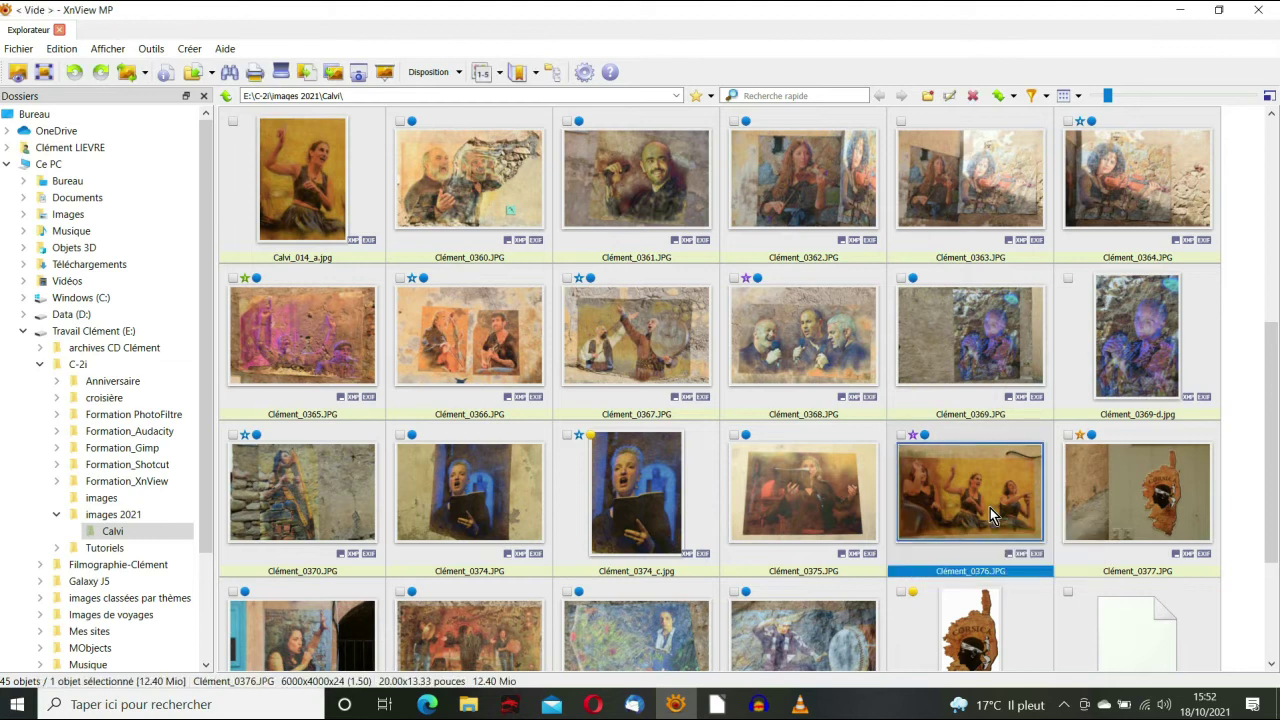